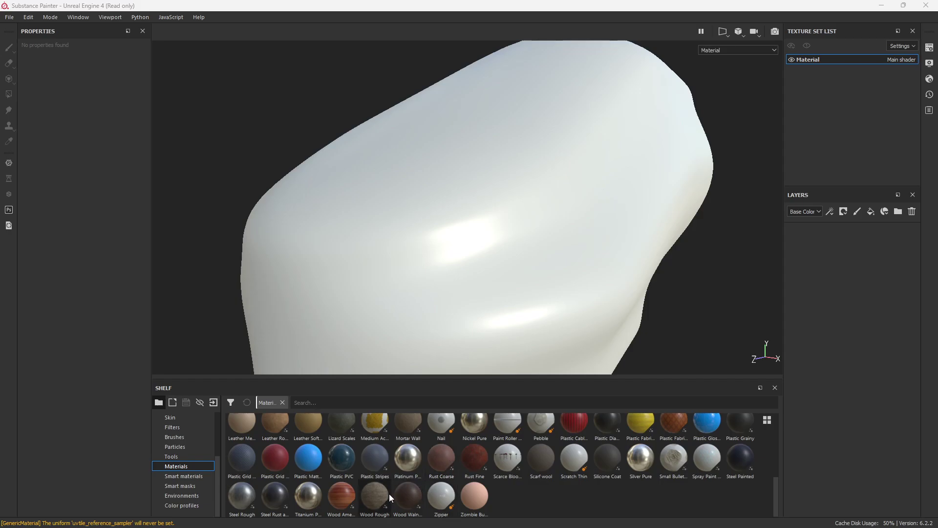
Apply the Wood Rough material to the model as a fill layer and inspect its texture seams.
{"action": "left_click_drag", "start_coordinate": [379, 496], "coordinate": [804, 258]}
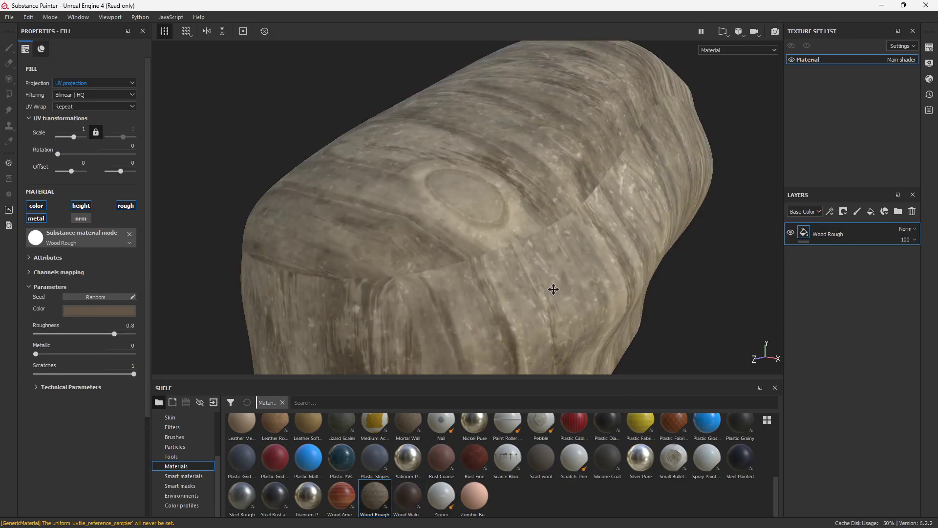
{"action": "left_click_drag", "start_coordinate": [554, 290], "coordinate": [530, 164], "text": "alt"}
{"action": "left_click_drag", "start_coordinate": [536, 232], "coordinate": [574, 237], "text": "alt"}
{"action": "left_click_drag", "start_coordinate": [490, 207], "coordinate": [521, 238], "text": "alt"}
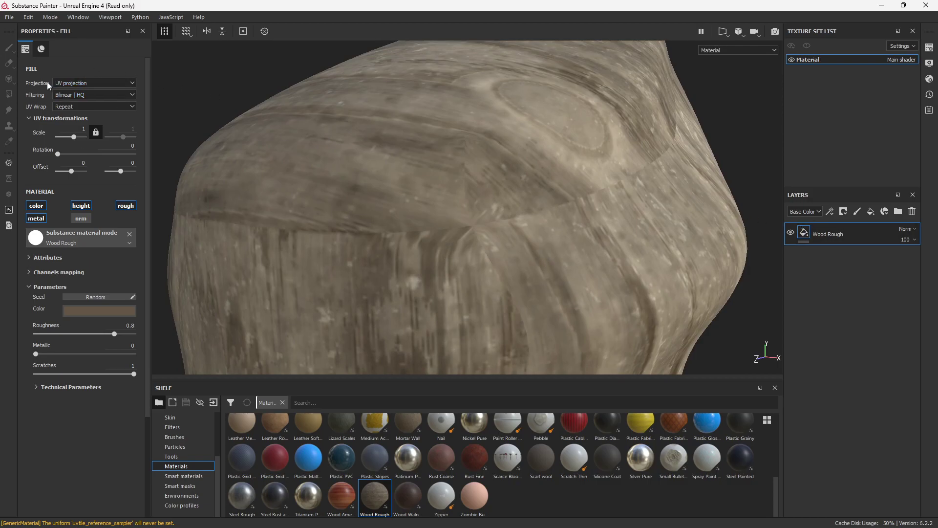
Set the Wood Rough layer to Tri-planar projection and lower the projection's hardness.
{"action": "left_click", "coordinate": [78, 82]}
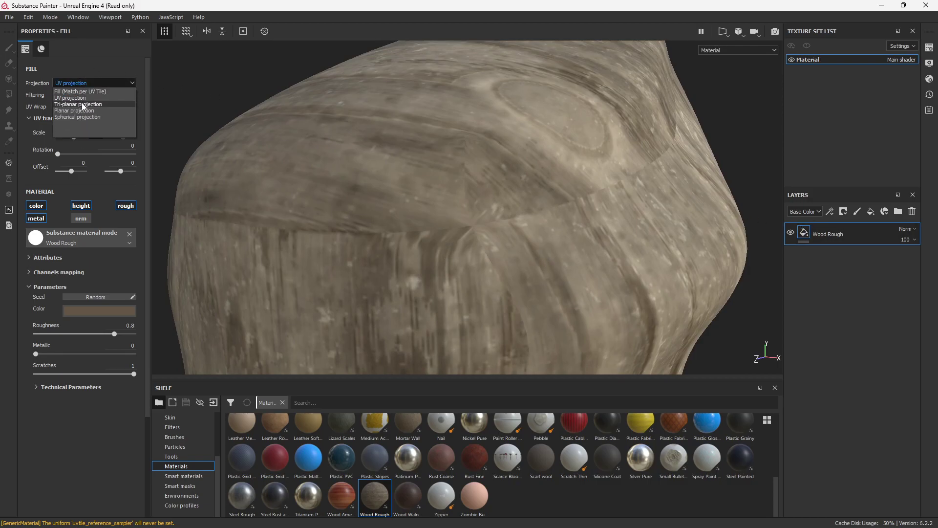
{"action": "left_click", "coordinate": [83, 104]}
{"action": "left_click_drag", "start_coordinate": [559, 253], "coordinate": [482, 168], "text": "alt"}
{"action": "right_click_drag", "start_coordinate": [483, 167], "coordinate": [450, 215], "text": "alt"}
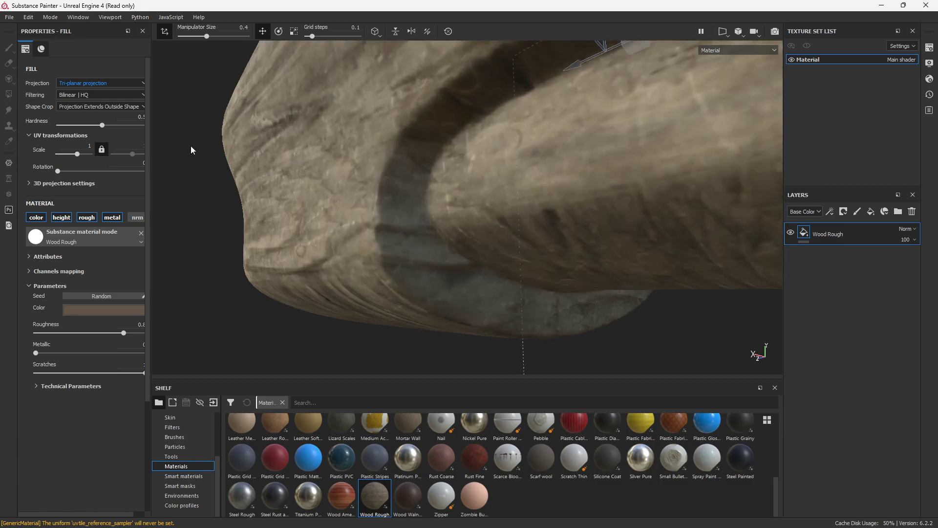
{"action": "left_click_drag", "start_coordinate": [100, 125], "coordinate": [70, 130]}
{"action": "left_click_drag", "start_coordinate": [524, 228], "coordinate": [477, 230], "text": "alt"}
Replace the Wood Rough layer with the Steel Painted Chipped Dirty smart material.
{"action": "left_click", "coordinate": [912, 211]}
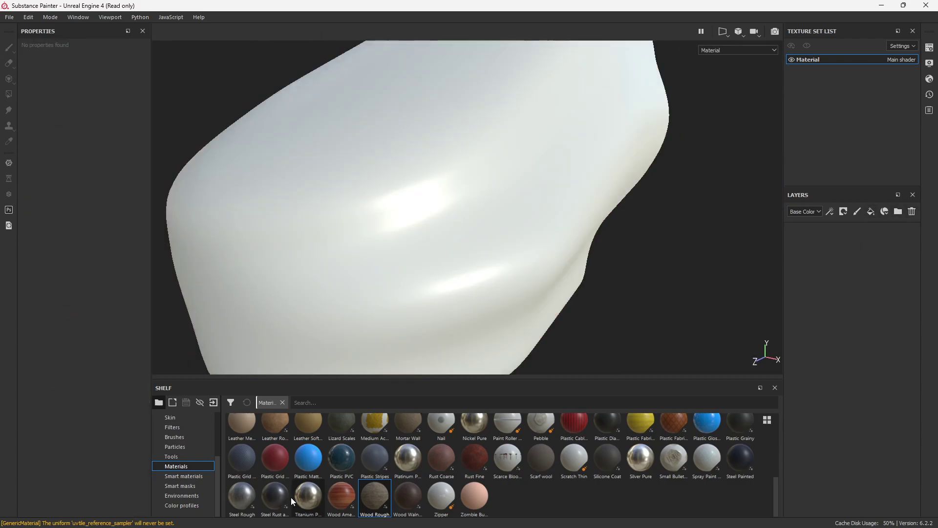
{"action": "left_click", "coordinate": [195, 477]}
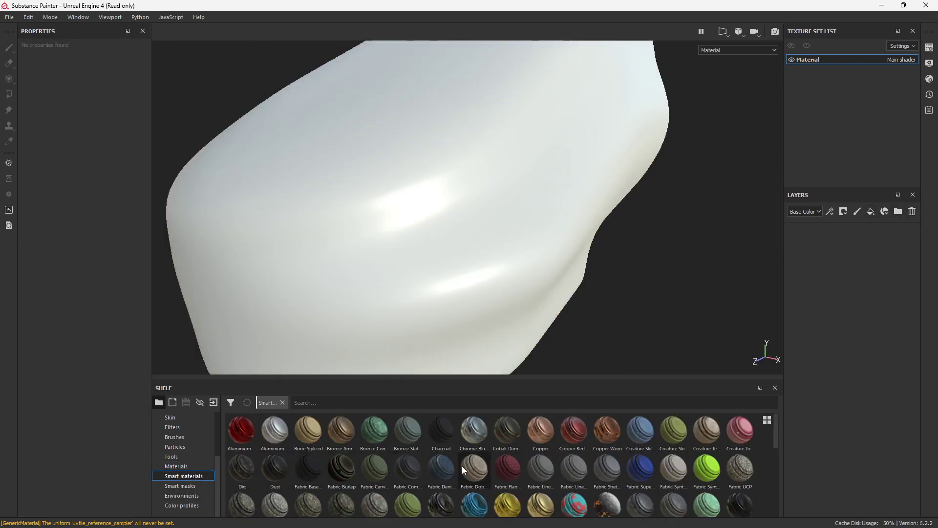
{"action": "scroll", "coordinate": [464, 466], "scroll_direction": "down", "scroll_amount": 3}
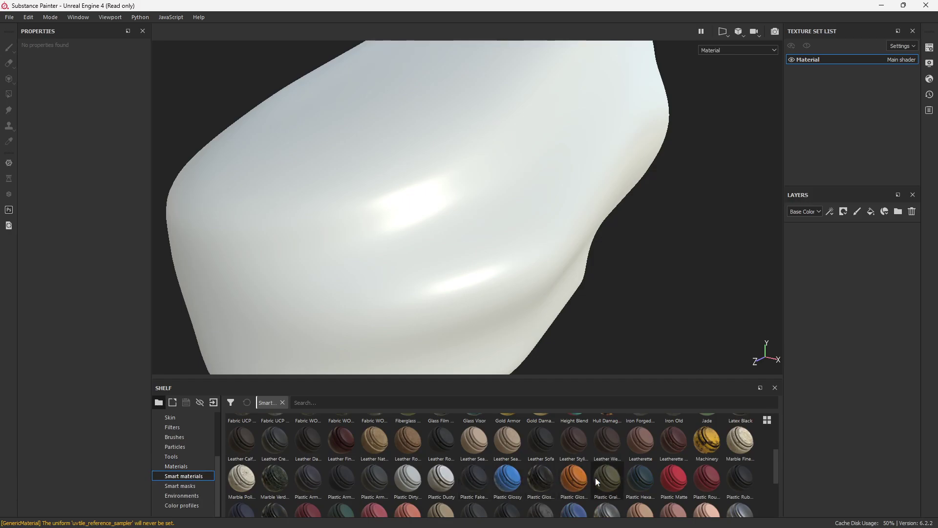
{"action": "scroll", "coordinate": [675, 461], "scroll_direction": "down", "scroll_amount": 3}
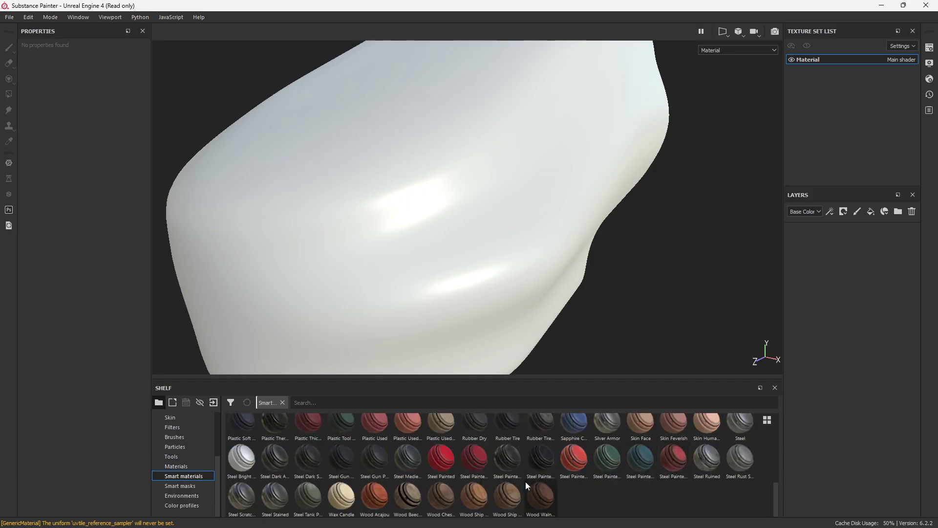
{"action": "mouse_move", "coordinate": [490, 465]}
{"action": "left_mouse_down"}
{"action": "mouse_move", "coordinate": [852, 277]}
{"action": "mouse_move", "coordinate": [863, 244]}
{"action": "mouse_move", "coordinate": [808, 253]}
{"action": "left_mouse_up"}
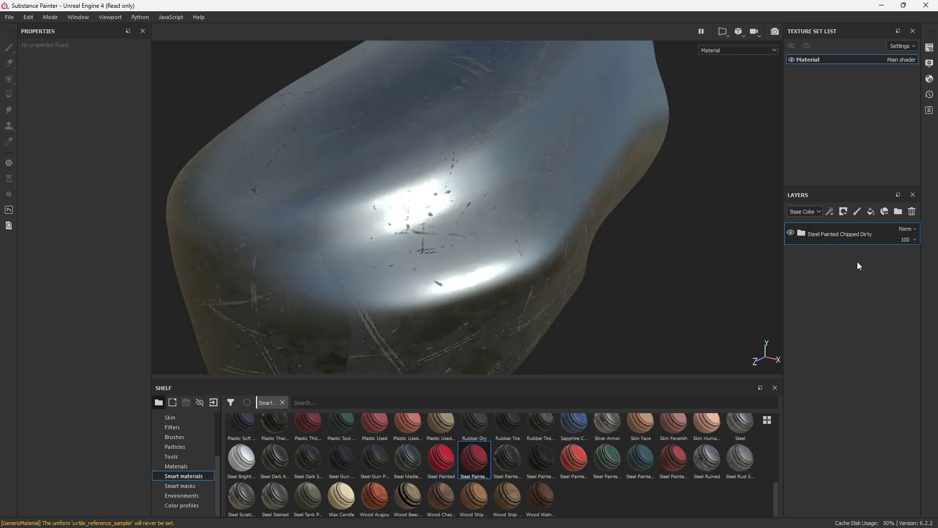
Replace the Steel Painted Chipped Dirty material with the Steel Painted Scraped Dirty smart material and inspect its seams.
{"action": "left_click_drag", "start_coordinate": [743, 232], "coordinate": [564, 259], "text": "alt"}
{"action": "left_click", "coordinate": [911, 211]}
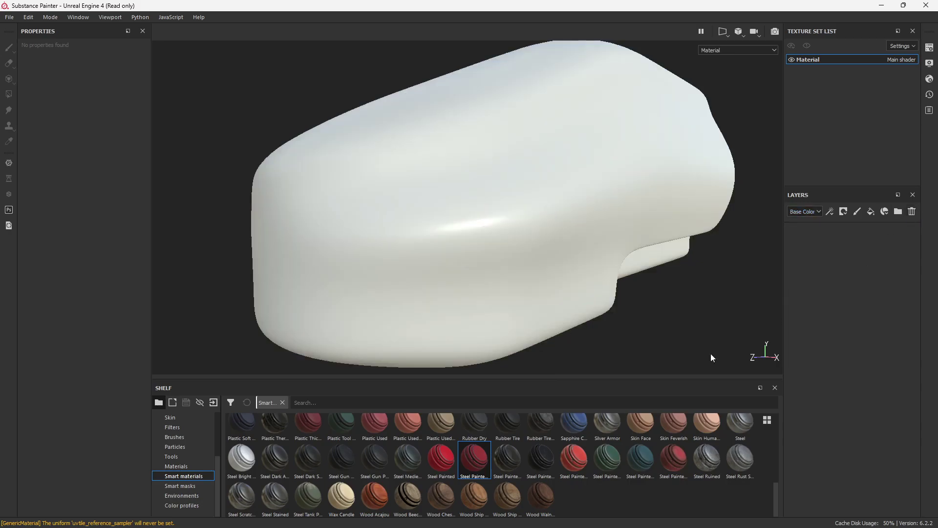
{"action": "key", "text": "ctrl+z"}
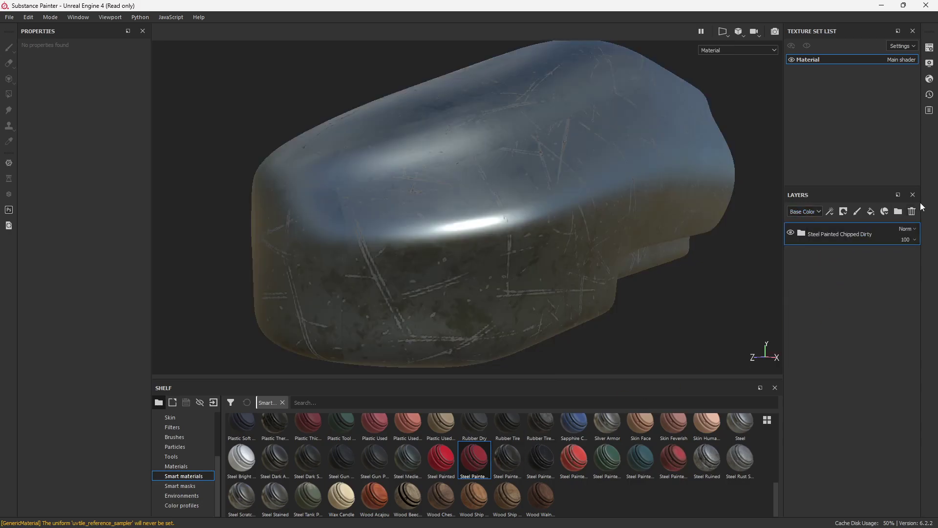
{"action": "left_click", "coordinate": [912, 211]}
{"action": "left_click_drag", "start_coordinate": [573, 458], "coordinate": [811, 244]}
{"action": "scroll", "coordinate": [437, 252], "scroll_direction": "down", "scroll_amount": 1}
{"action": "scroll", "coordinate": [436, 247], "scroll_direction": "up", "scroll_amount": 5}
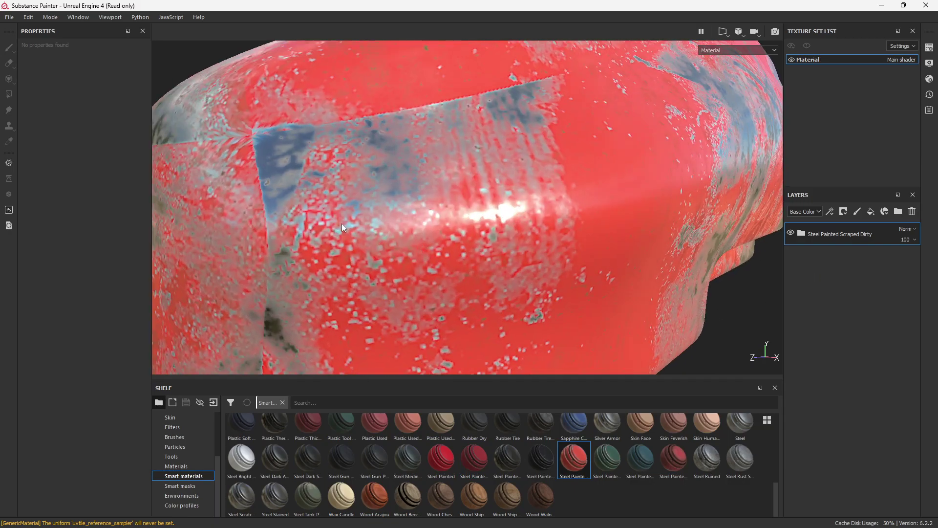
{"action": "left_click_drag", "start_coordinate": [342, 224], "coordinate": [541, 254], "text": "alt"}
Expand the Steel Painted Scraped Dirty folder and set its Base Metal and Paint layers to Tri-planar projection.
{"action": "left_click", "coordinate": [802, 236]}
{"action": "left_click", "coordinate": [814, 361]}
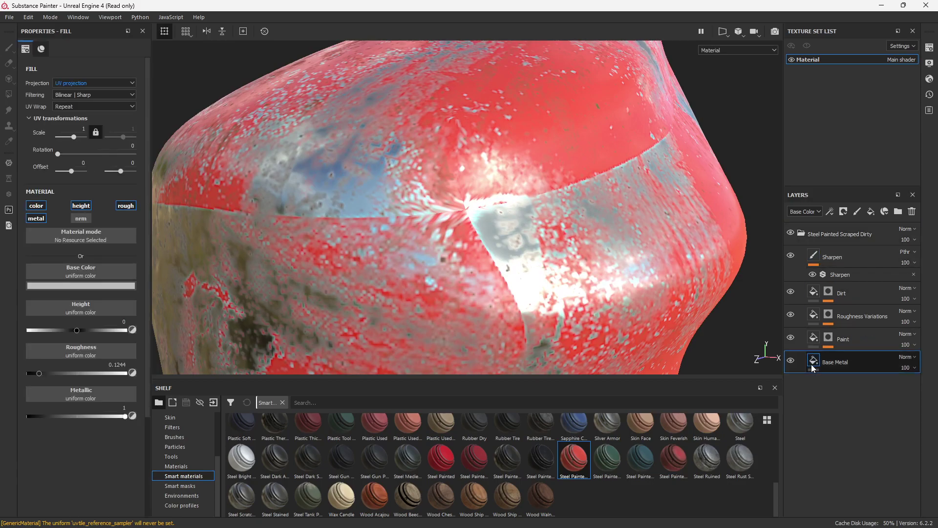
{"action": "left_click", "coordinate": [92, 82]}
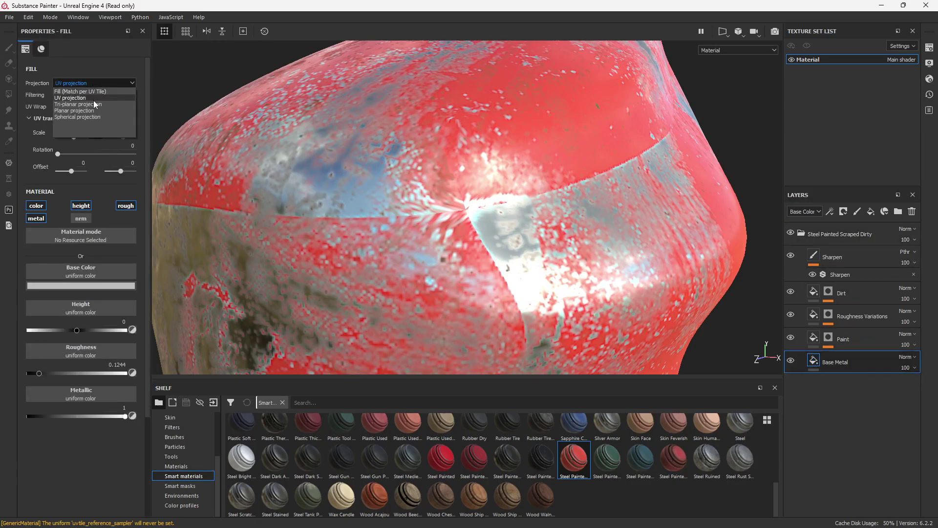
{"action": "left_click", "coordinate": [94, 102]}
{"action": "left_click", "coordinate": [842, 339]}
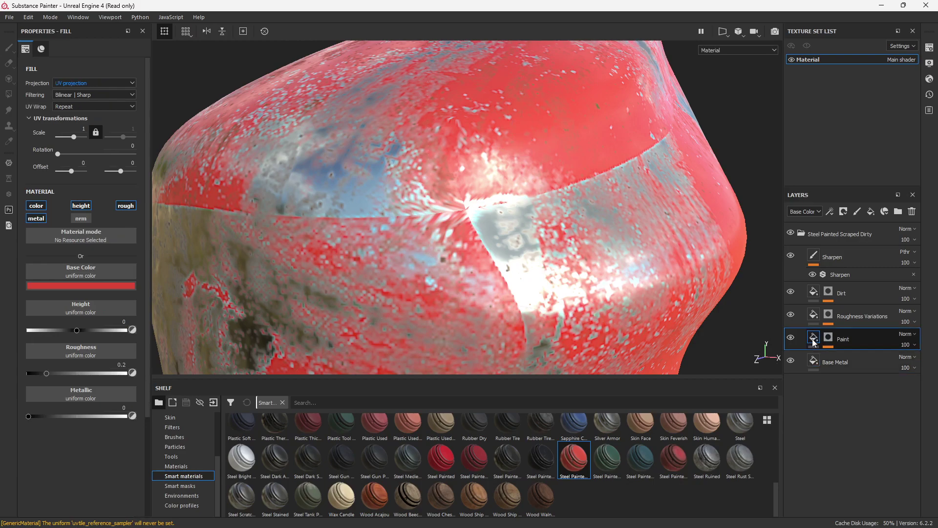
{"action": "left_click", "coordinate": [87, 84]}
{"action": "left_click", "coordinate": [78, 104]}
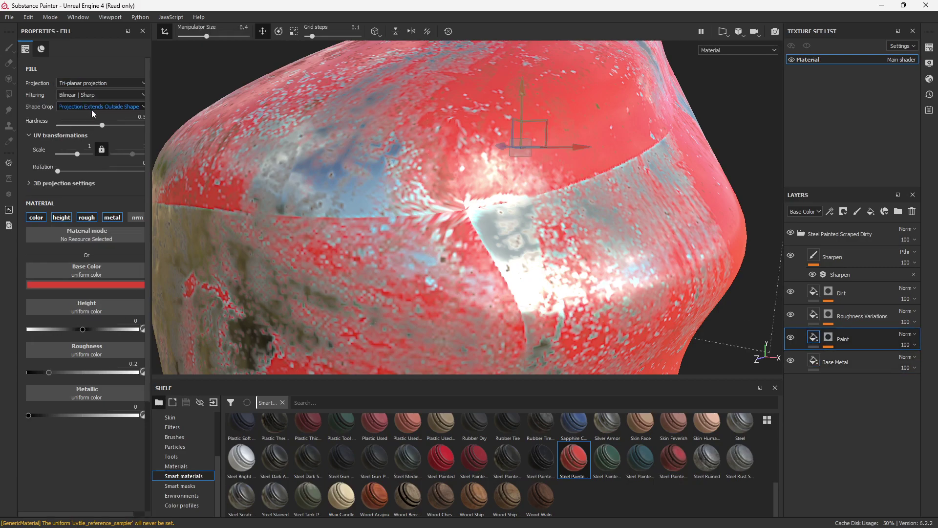
Set the Roughness Variations and Dirt fill layers to Tri-planar projection.
{"action": "left_click", "coordinate": [861, 315]}
{"action": "left_click", "coordinate": [100, 82]}
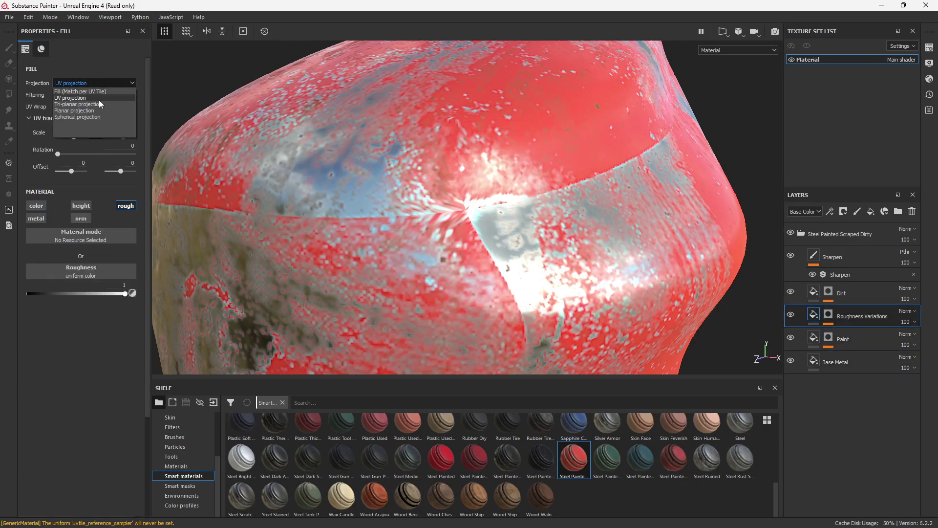
{"action": "left_click", "coordinate": [81, 102]}
{"action": "left_click", "coordinate": [825, 301]}
{"action": "left_click", "coordinate": [84, 83]}
{"action": "left_click", "coordinate": [84, 104]}
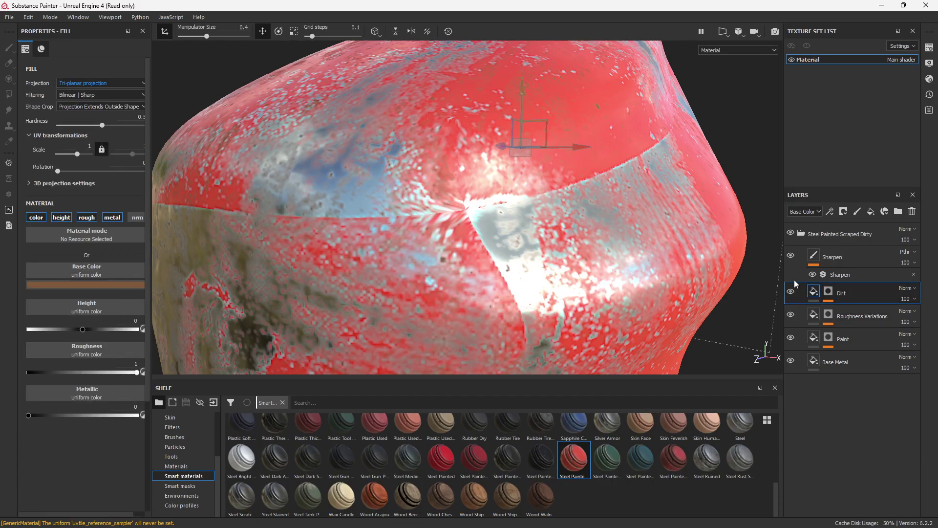
Turn on Use Triplanar in the Mask Builder generator of the Dirt layer's mask.
{"action": "left_click", "coordinate": [813, 257]}
{"action": "left_click", "coordinate": [830, 300]}
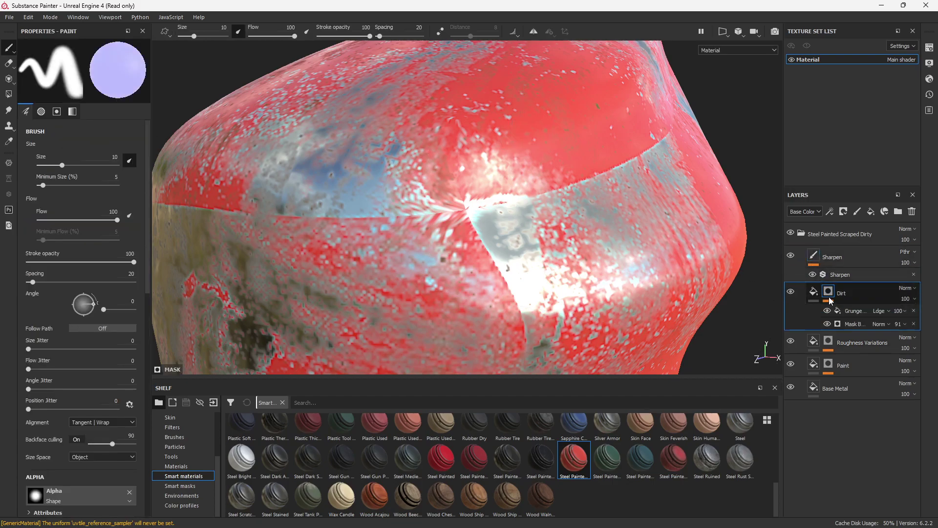
{"action": "left_click", "coordinate": [854, 325]}
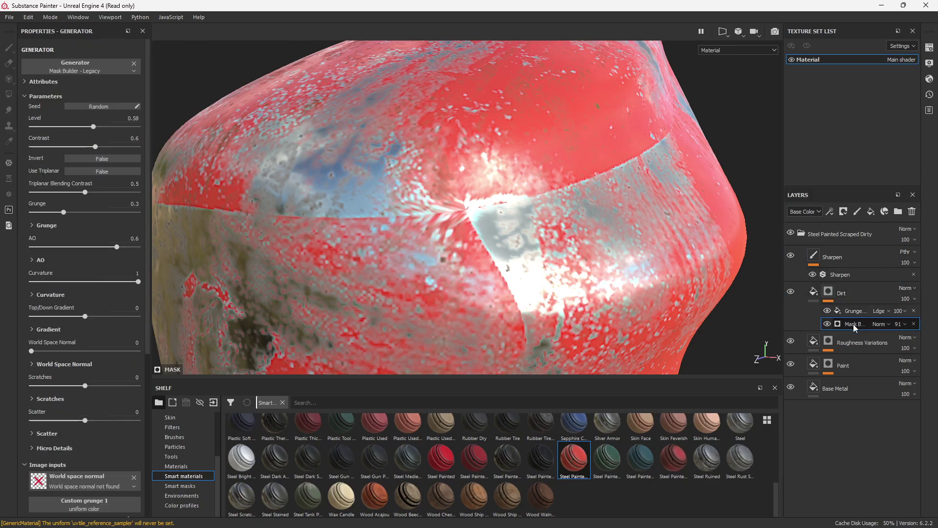
{"action": "left_click", "coordinate": [77, 171]}
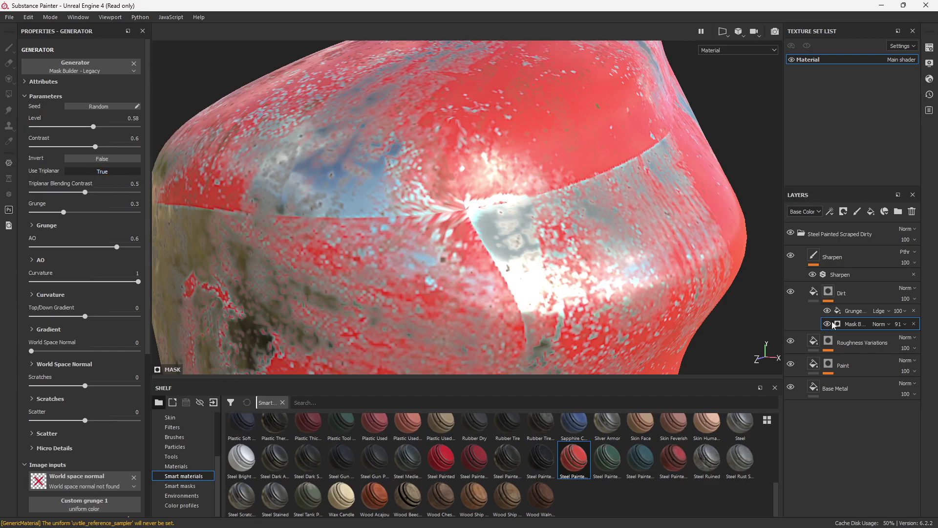
Set the Clouds 3 fill in the Roughness Variations mask to Tri-planar projection and check the model.
{"action": "left_click", "coordinate": [828, 348]}
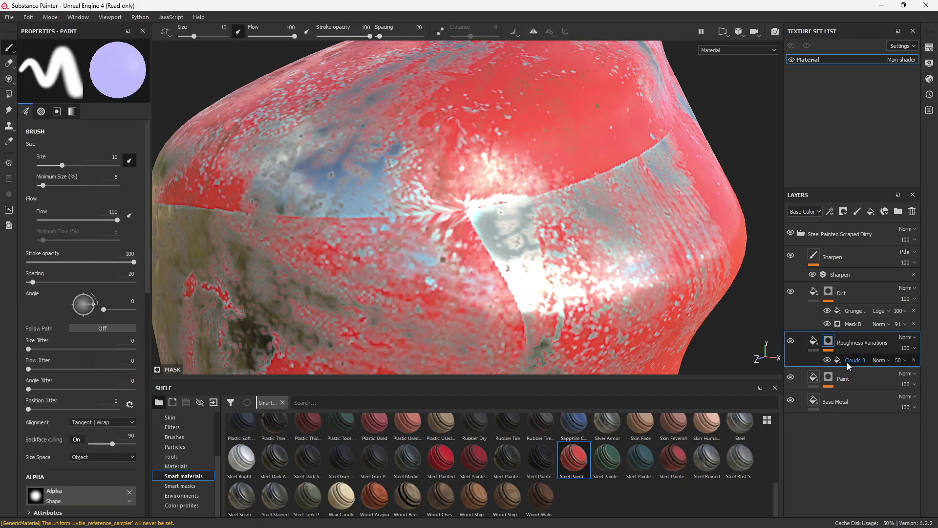
{"action": "left_click", "coordinate": [854, 360]}
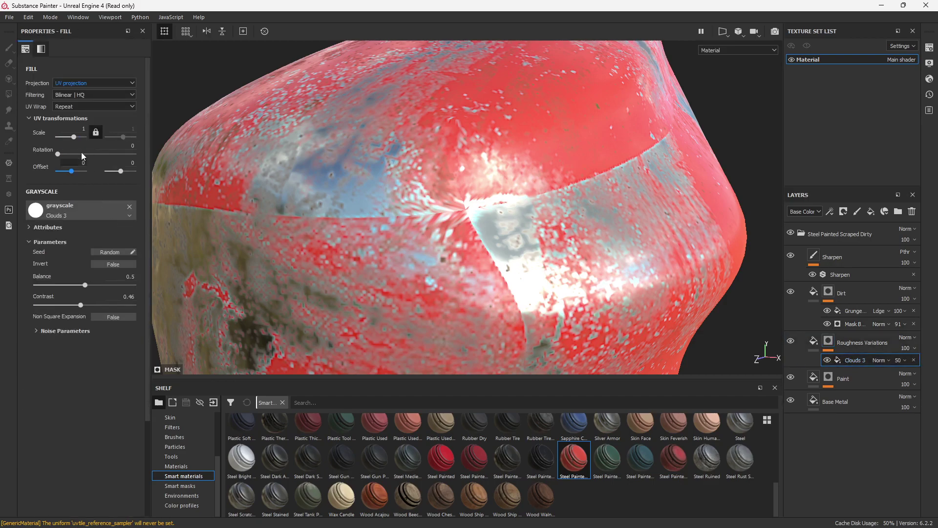
{"action": "left_click", "coordinate": [86, 84]}
{"action": "left_click", "coordinate": [95, 103]}
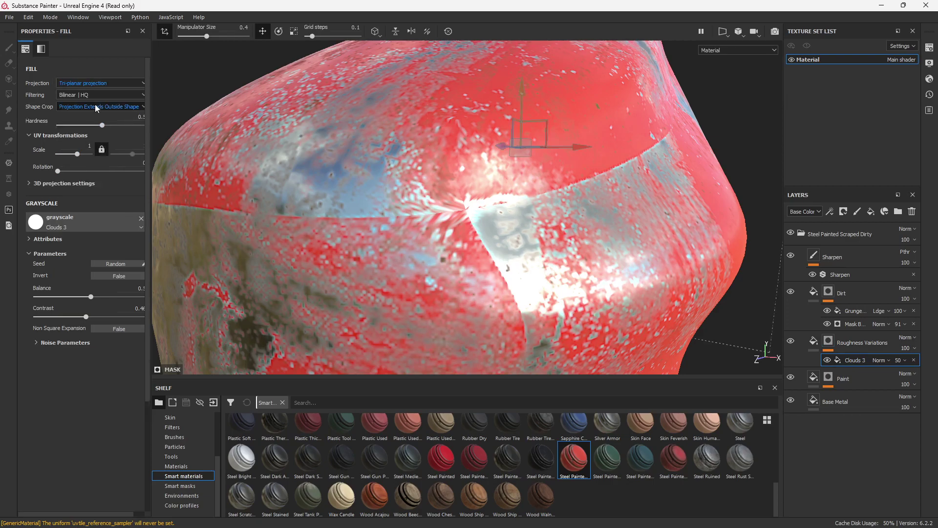
{"action": "left_click_drag", "start_coordinate": [596, 248], "coordinate": [544, 243], "text": "alt"}
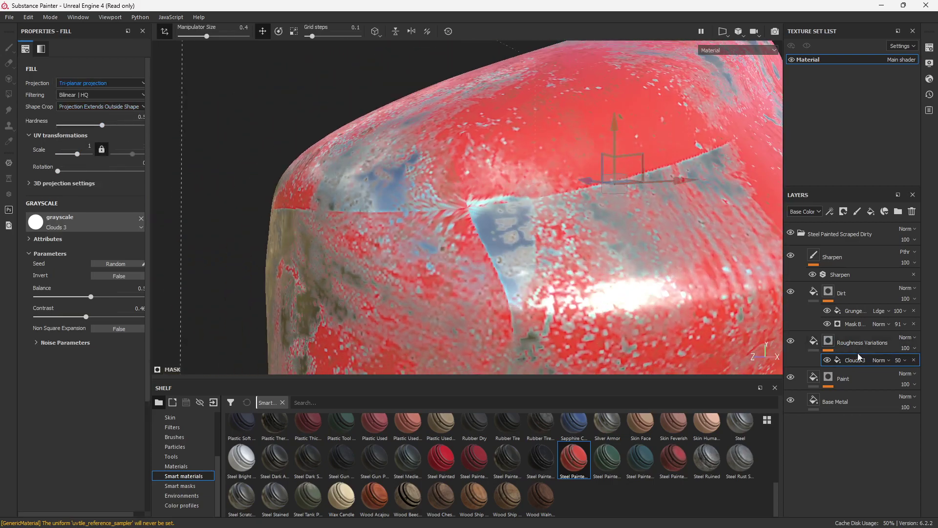
Turn on Use Triplanar in the Paint layer's Mask Builder generator and inspect the whole model for seams.
{"action": "left_click", "coordinate": [825, 382]}
{"action": "left_click", "coordinate": [842, 399]}
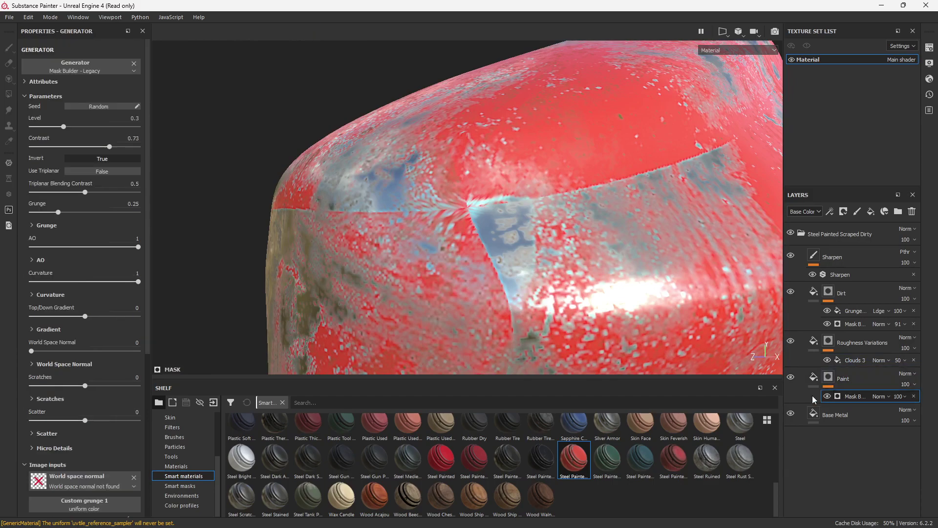
{"action": "left_click", "coordinate": [99, 170]}
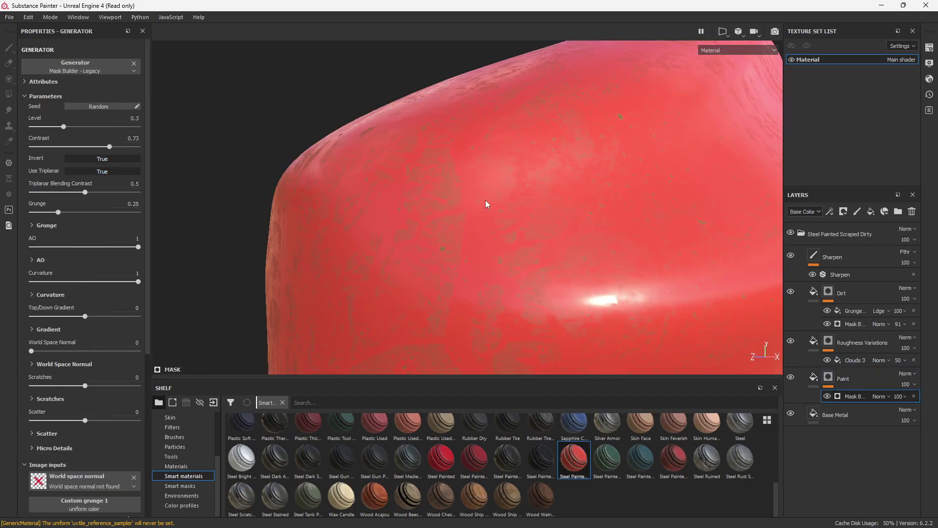
{"action": "left_click_drag", "start_coordinate": [490, 205], "coordinate": [613, 231], "text": "alt"}
{"action": "scroll", "coordinate": [606, 227], "scroll_direction": "down", "scroll_amount": 5}
{"action": "left_click_drag", "start_coordinate": [550, 221], "coordinate": [439, 205], "text": "alt"}
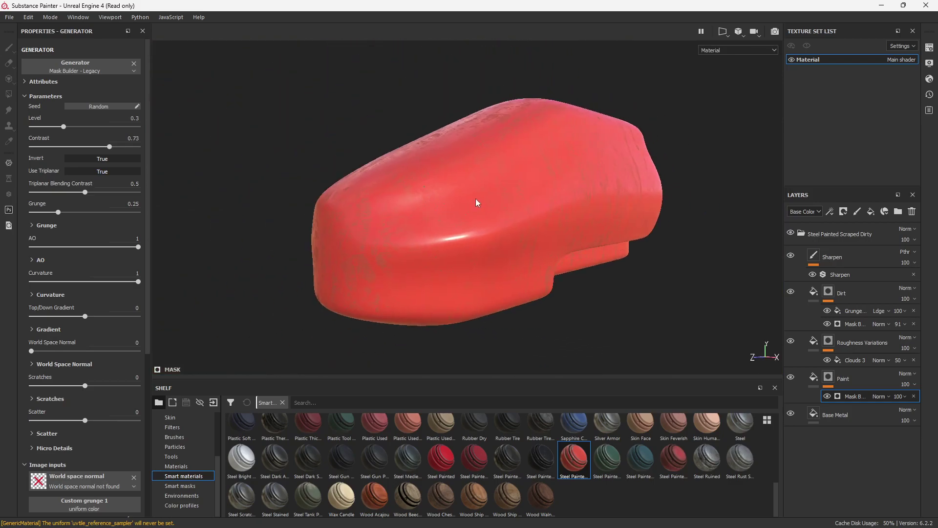
Delete the Steel Painted Scraped Dirty folder from the layer stack.
{"action": "left_click", "coordinate": [838, 236]}
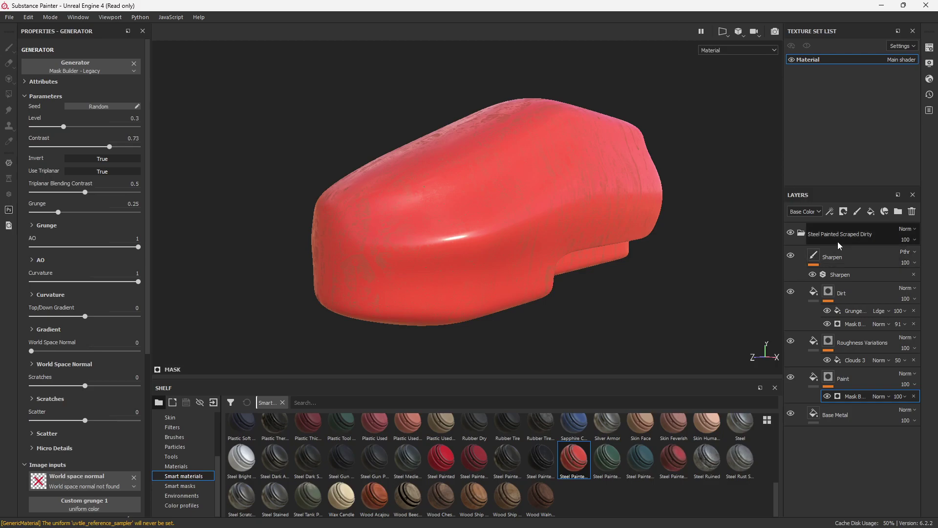
{"action": "left_click", "coordinate": [912, 211]}
{"action": "scroll", "coordinate": [385, 212], "scroll_direction": "up", "scroll_amount": 2}
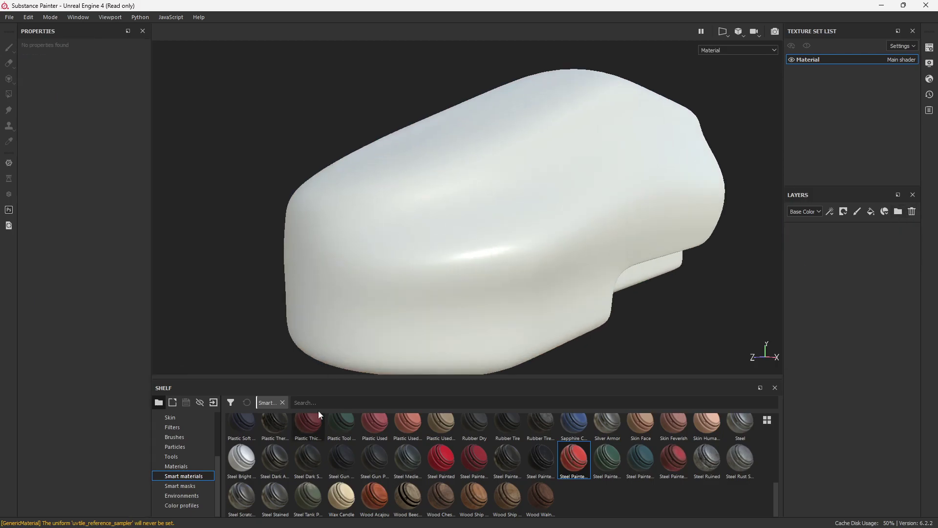
Add a new fill layer and assign the Checker 1 procedural texture as its base color.
{"action": "left_click", "coordinate": [870, 212]}
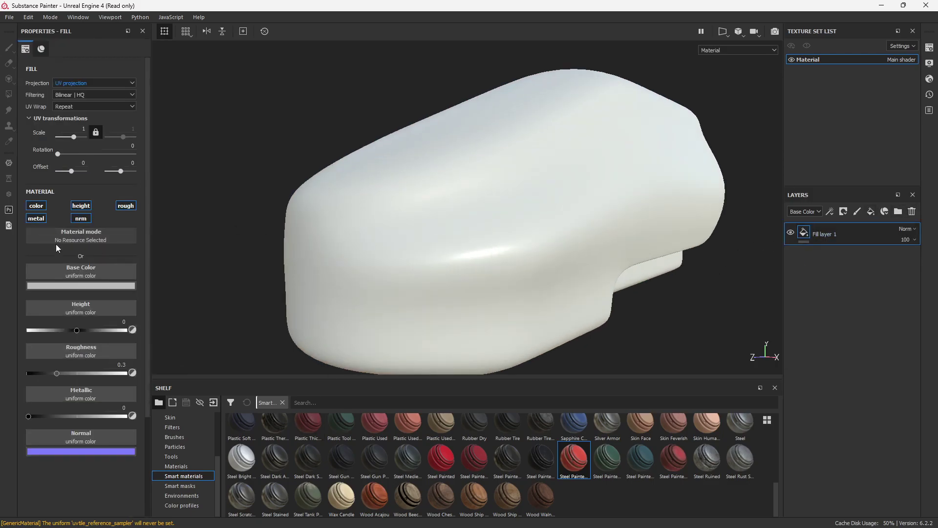
{"action": "left_click", "coordinate": [82, 285]}
{"action": "left_click", "coordinate": [78, 274]}
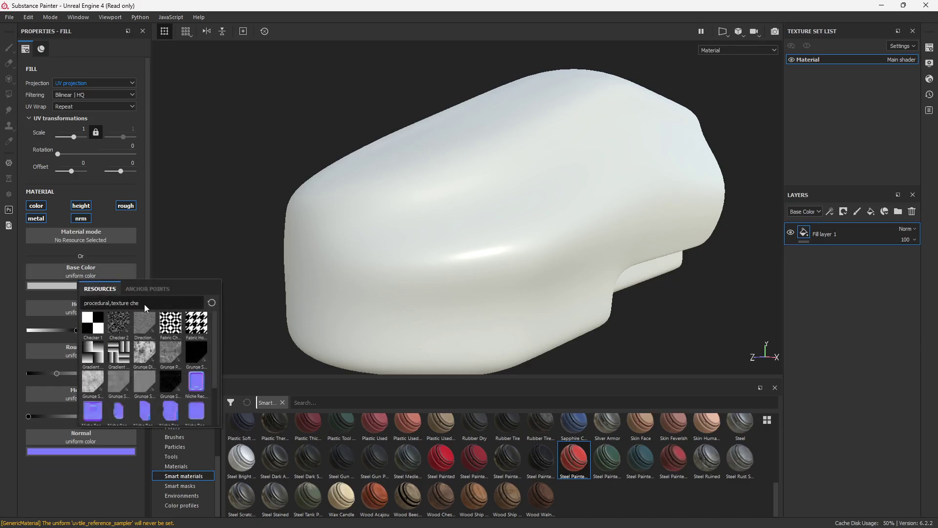
{"action": "left_click", "coordinate": [100, 329]}
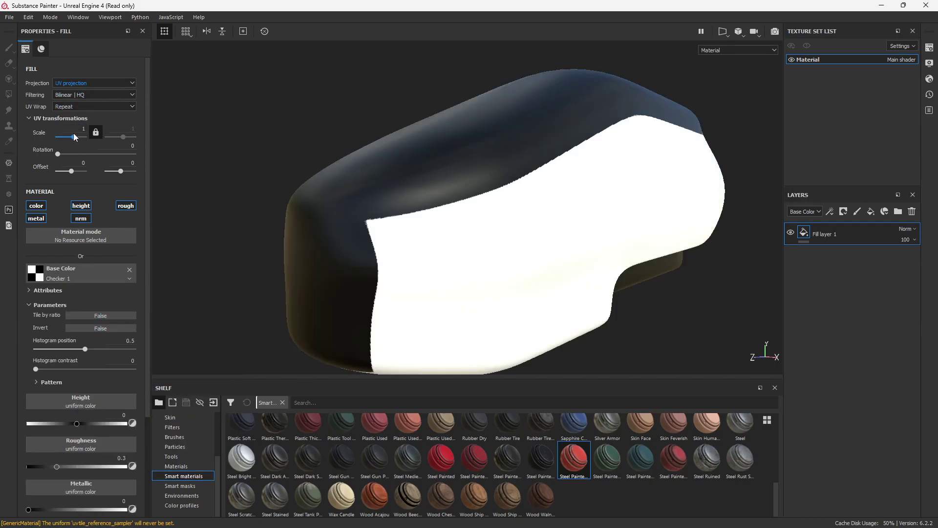
Set the checker's UV scale to 30.9 and inspect the pattern along the UV seams.
{"action": "left_click_drag", "start_coordinate": [74, 138], "coordinate": [80, 138]}
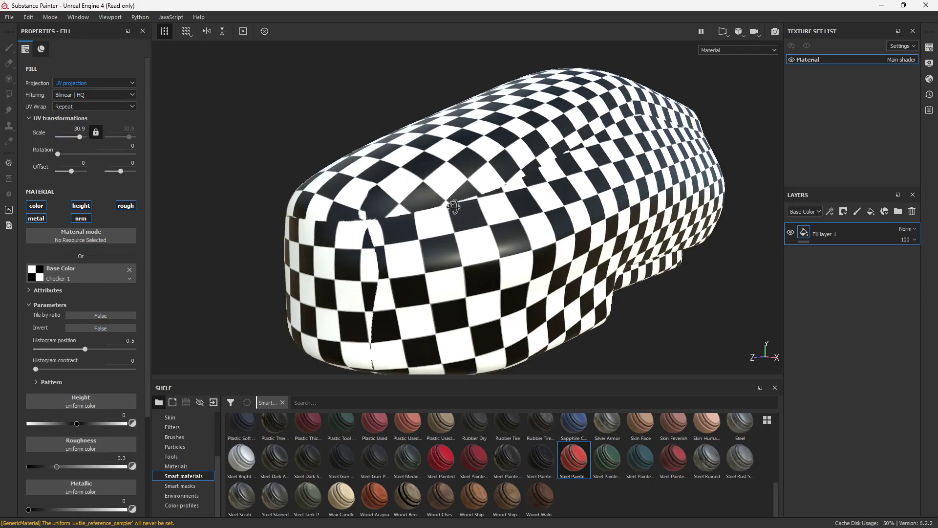
{"action": "scroll", "coordinate": [500, 178], "scroll_direction": "up", "scroll_amount": 5}
{"action": "left_click_drag", "start_coordinate": [452, 207], "coordinate": [499, 232], "text": "alt"}
{"action": "scroll", "coordinate": [499, 231], "scroll_direction": "down", "scroll_amount": 7}
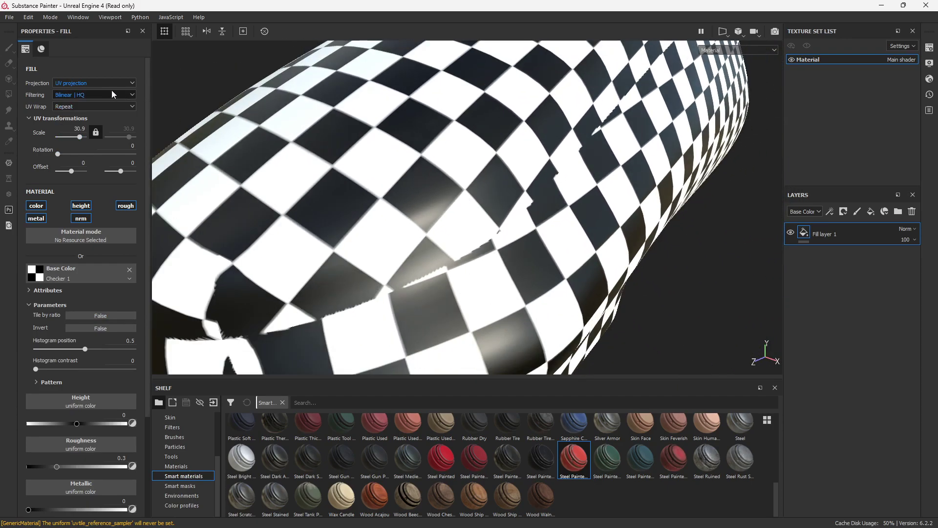
Switch the checker fill layer to Tri-planar projection, set its scale to 16.75, and inspect the blending between projected sides.
{"action": "left_click", "coordinate": [104, 84]}
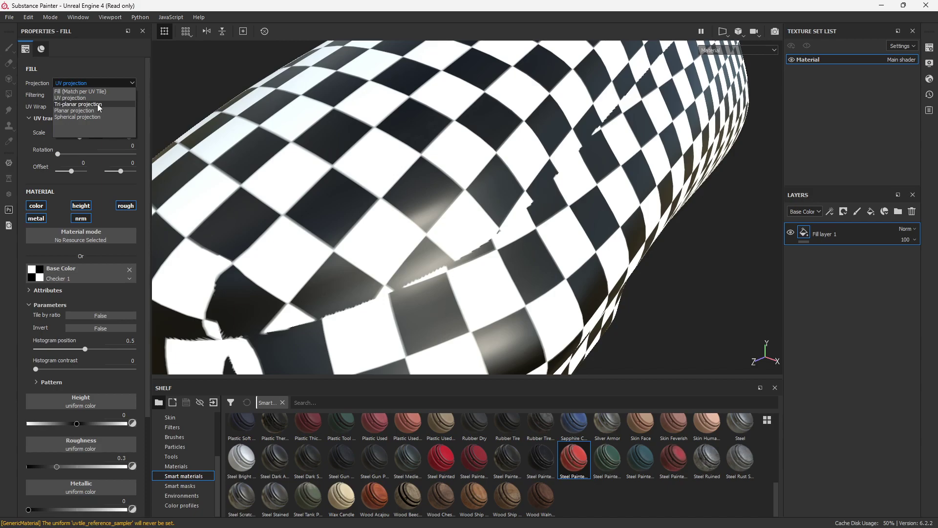
{"action": "left_click", "coordinate": [99, 106]}
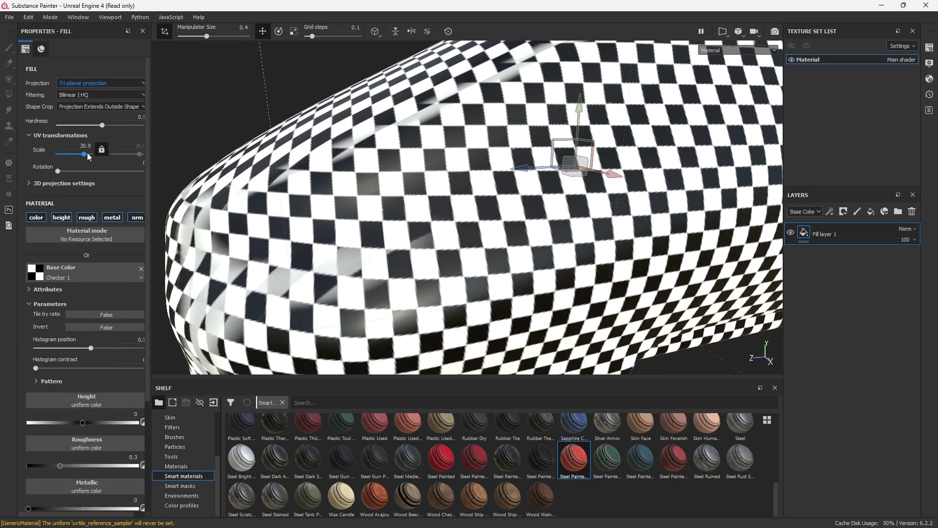
{"action": "left_click_drag", "start_coordinate": [89, 156], "coordinate": [83, 157]}
{"action": "left_click_drag", "start_coordinate": [437, 184], "coordinate": [404, 292], "text": "alt"}
{"action": "scroll", "coordinate": [467, 237], "scroll_direction": "up", "scroll_amount": 4}
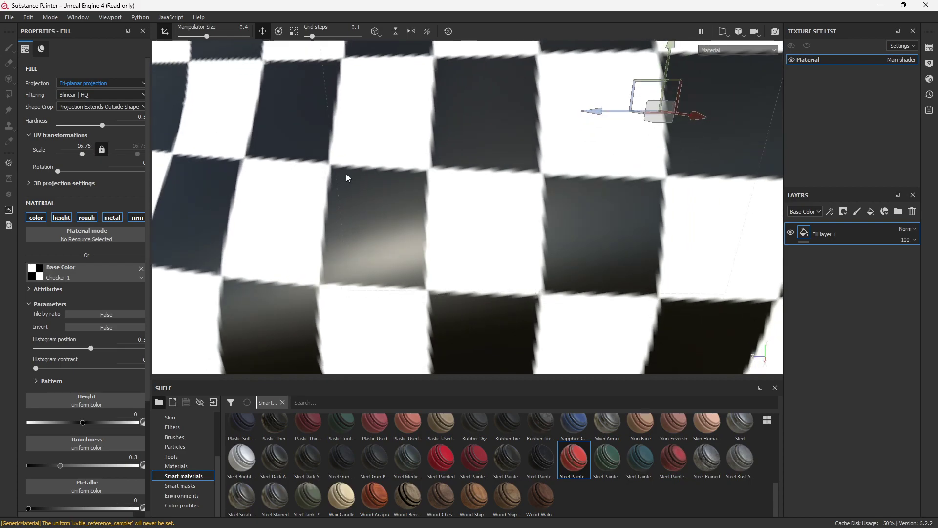
{"action": "scroll", "coordinate": [398, 164], "scroll_direction": "down", "scroll_amount": 5}
{"action": "left_click_drag", "start_coordinate": [437, 268], "coordinate": [468, 232], "text": "alt"}
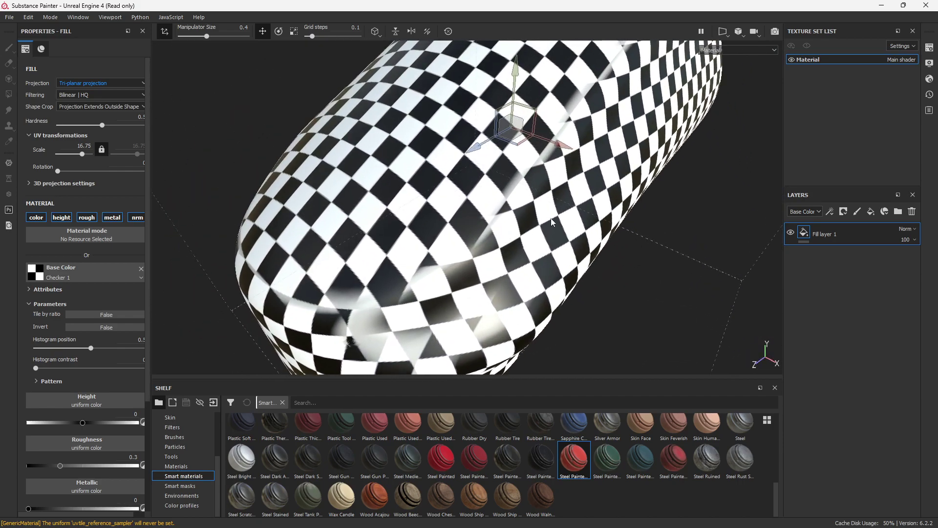
Replace the checker fill layer with the Steel Painted Scraped Dirty smart material and inspect its seams around the model's front corner.
{"action": "left_click", "coordinate": [912, 211]}
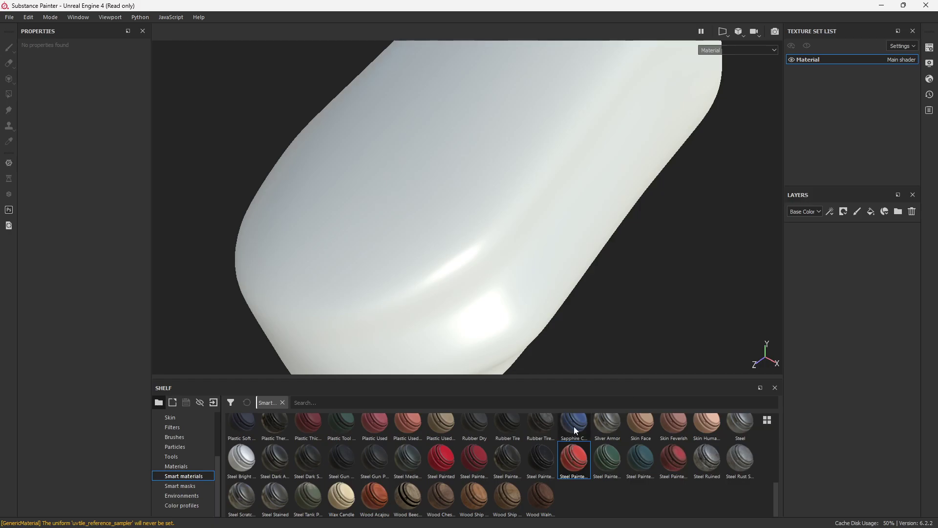
{"action": "mouse_move", "coordinate": [574, 459]}
{"action": "left_mouse_down"}
{"action": "mouse_move", "coordinate": [606, 459]}
{"action": "mouse_move", "coordinate": [844, 318]}
{"action": "mouse_move", "coordinate": [822, 290]}
{"action": "left_mouse_up"}
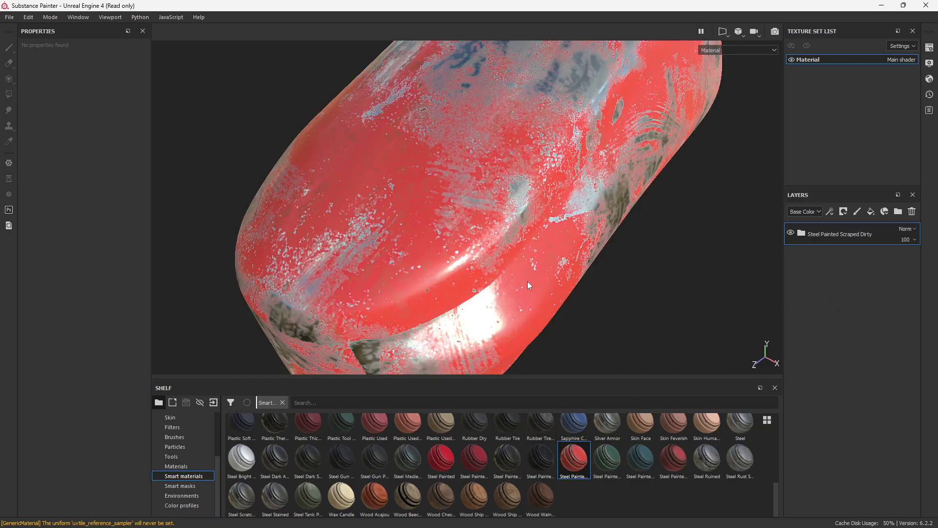
{"action": "mouse_move", "coordinate": [528, 285]}
{"action": "left_mouse_down", "text": "alt"}
{"action": "mouse_move", "coordinate": [509, 268]}
{"action": "mouse_move", "coordinate": [474, 186]}
{"action": "mouse_move", "coordinate": [481, 213]}
{"action": "mouse_move", "coordinate": [519, 199]}
{"action": "left_mouse_up", "text": "alt"}
{"action": "scroll", "coordinate": [434, 221], "scroll_direction": "up", "scroll_amount": 3}
{"action": "middle_click_drag", "start_coordinate": [426, 221], "coordinate": [499, 221], "text": "alt"}
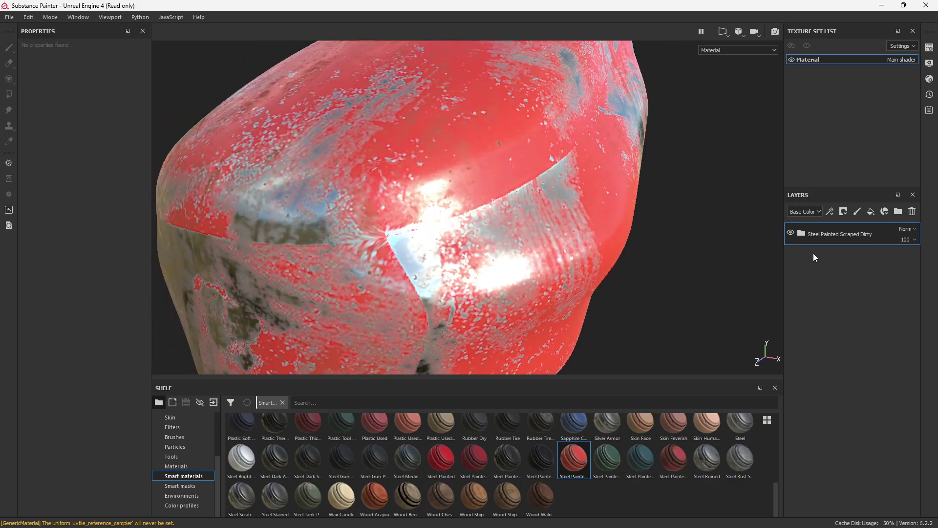
Add a paint layer above the Steel Painted Scraped Dirty folder and set its Base Color blending mode to Passthrough.
{"action": "left_click", "coordinate": [857, 211]}
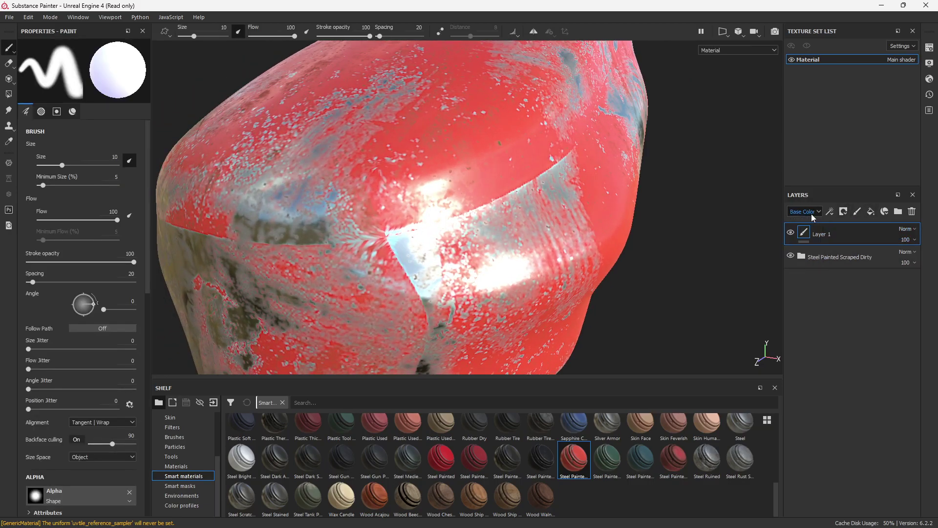
{"action": "left_click", "coordinate": [907, 229]}
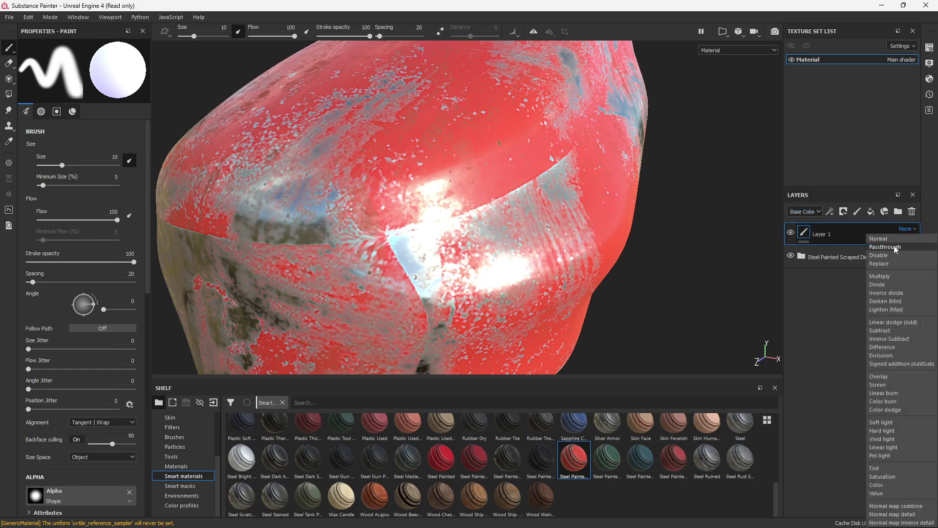
{"action": "left_click", "coordinate": [896, 248]}
Set the paint layer's blending mode to Passthrough for the Height and Roughness channels.
{"action": "left_click", "coordinate": [804, 211]}
{"action": "left_click", "coordinate": [809, 227]}
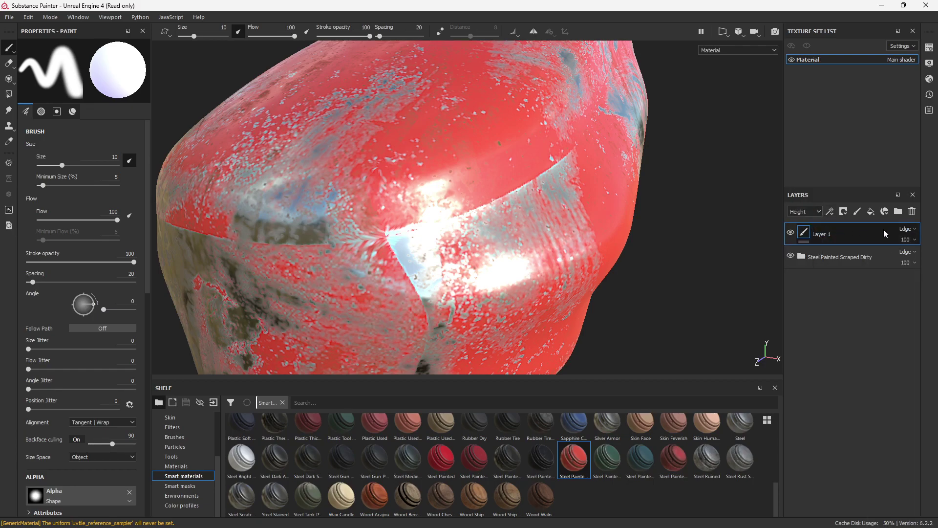
{"action": "left_click", "coordinate": [906, 228]}
{"action": "left_click", "coordinate": [894, 247]}
{"action": "left_click", "coordinate": [804, 211]}
{"action": "left_click", "coordinate": [803, 224]}
{"action": "left_click", "coordinate": [907, 229]}
{"action": "left_click", "coordinate": [865, 249]}
Set the paint layer's blending mode to Passthrough for the Metallic and Normal channels.
{"action": "left_click", "coordinate": [803, 212]}
{"action": "left_click", "coordinate": [804, 245]}
{"action": "left_click", "coordinate": [907, 229]}
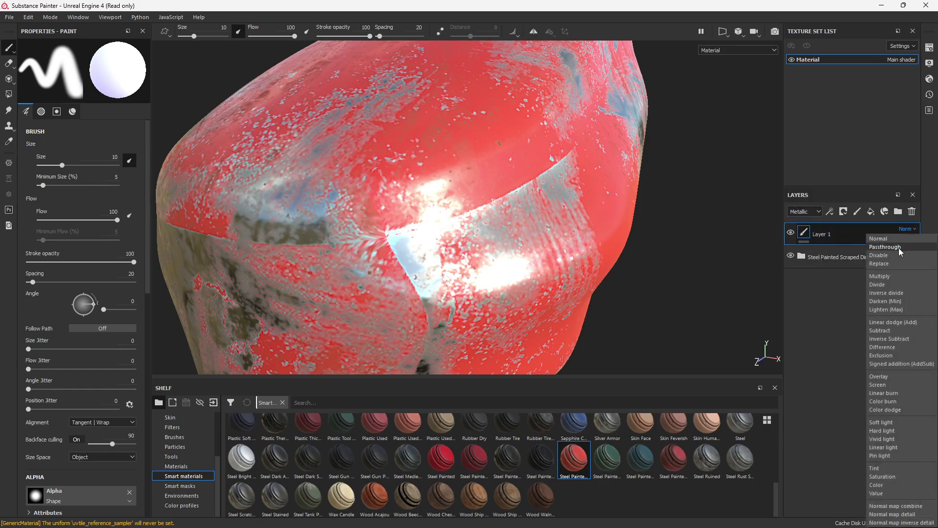
{"action": "left_click", "coordinate": [882, 247]}
{"action": "left_click", "coordinate": [803, 211]}
{"action": "left_click", "coordinate": [804, 246]}
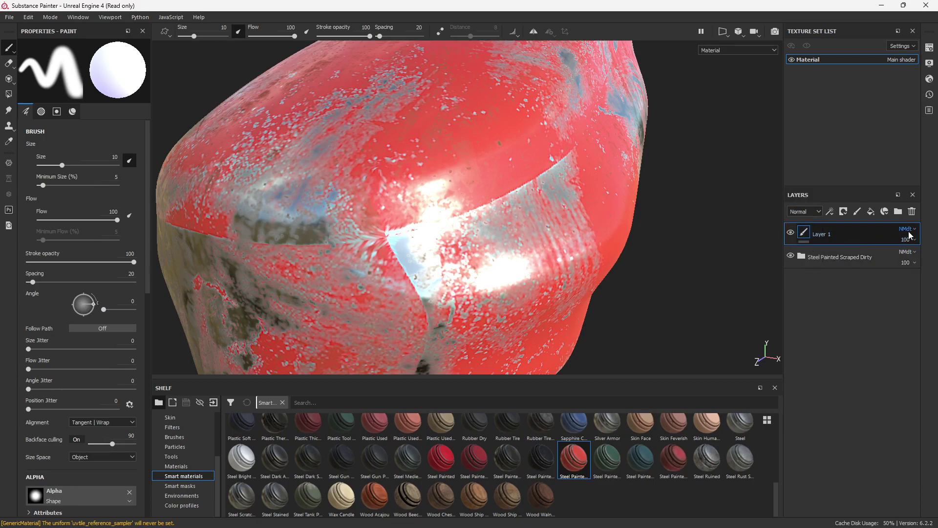
{"action": "left_click", "coordinate": [907, 229]}
{"action": "left_click", "coordinate": [882, 247]}
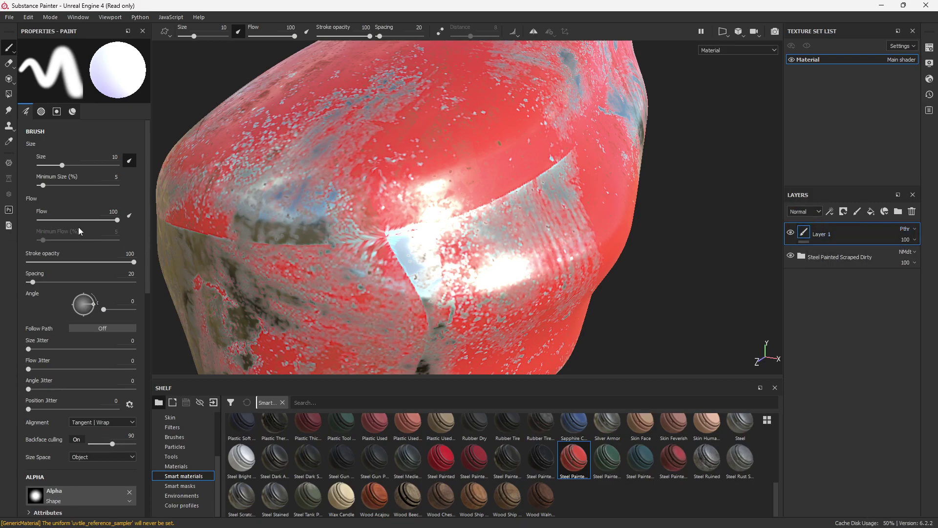
With the Clone tool, sample the nearby red paint and clone it over part of the curved upper seam.
{"action": "scroll", "coordinate": [83, 228], "scroll_direction": "down", "scroll_amount": 5}
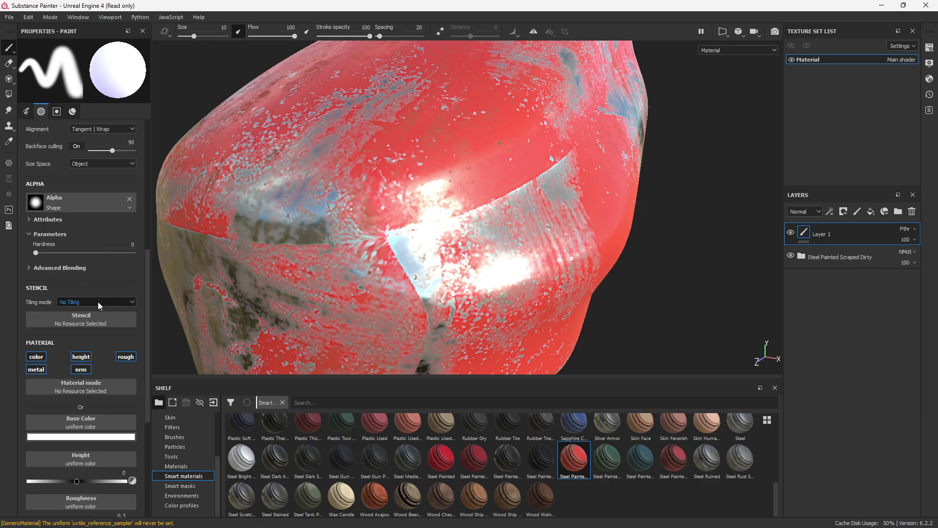
{"action": "scroll", "coordinate": [98, 307], "scroll_direction": "down", "scroll_amount": 2}
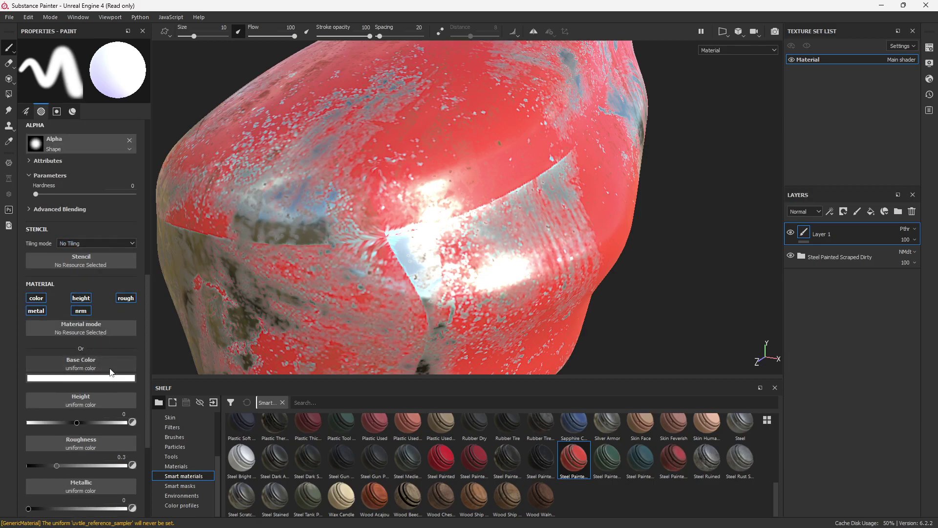
{"action": "left_click", "coordinate": [9, 126]}
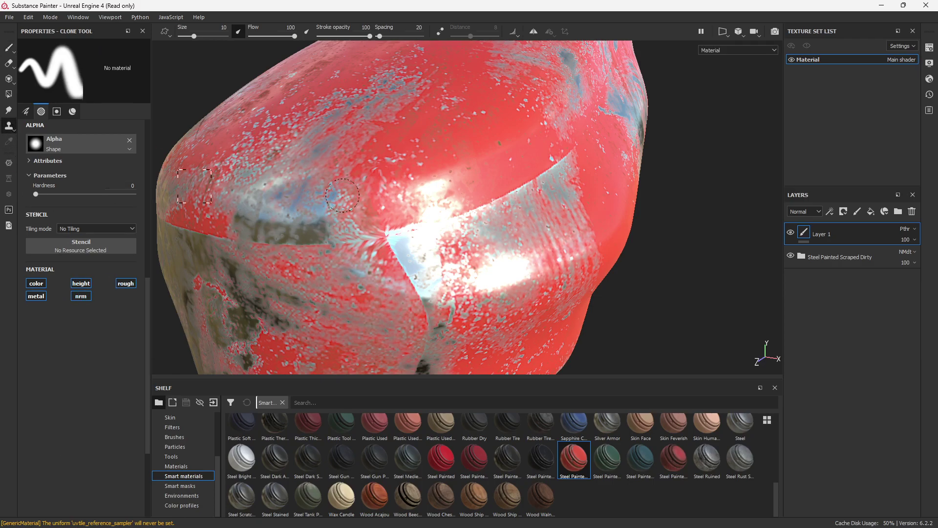
{"action": "left_click_drag", "start_coordinate": [496, 224], "coordinate": [447, 220], "text": "alt"}
{"action": "middle_click_drag", "start_coordinate": [503, 195], "coordinate": [432, 254], "text": "alt"}
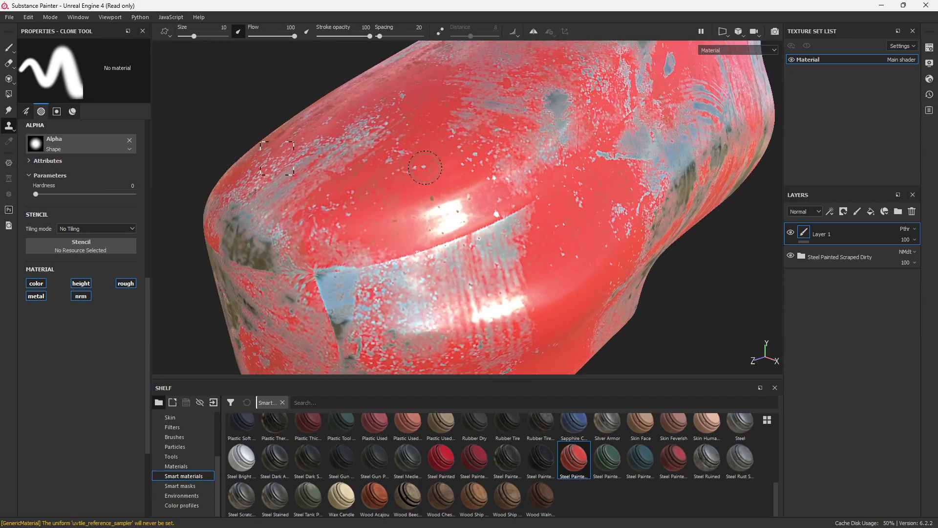
{"action": "left_click", "coordinate": [577, 258]}
{"action": "mouse_move", "coordinate": [459, 235]}
{"action": "left_mouse_down"}
{"action": "mouse_move", "coordinate": [453, 243]}
{"action": "mouse_move", "coordinate": [486, 226]}
{"action": "mouse_move", "coordinate": [460, 235]}
{"action": "left_mouse_up"}
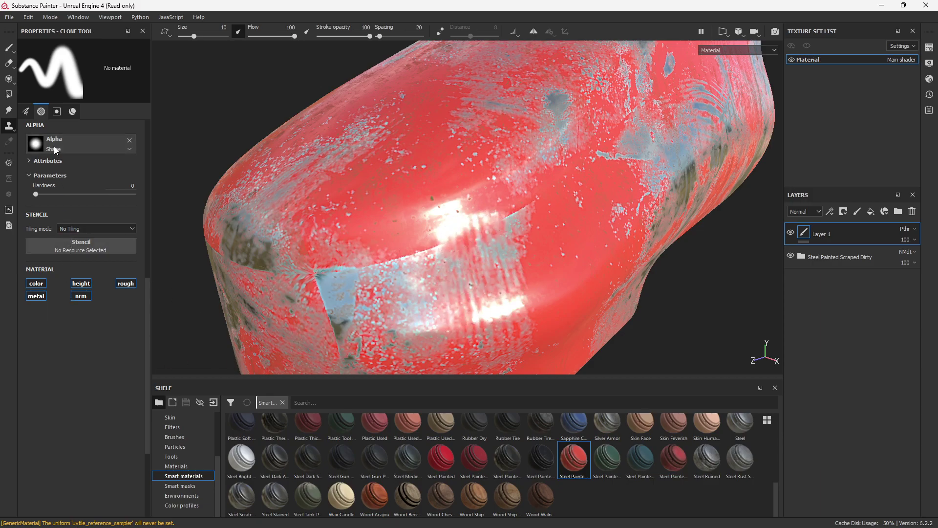
Assign Kyle Brush Presets alpha 39 as the Clone tool's alpha.
{"action": "left_click", "coordinate": [55, 140]}
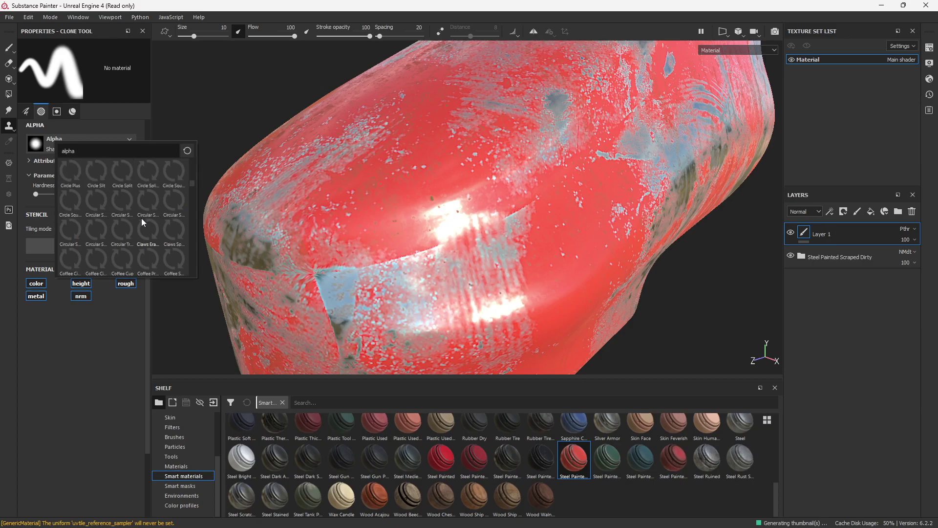
{"action": "mouse_move", "coordinate": [139, 226]}
{"action": "scroll", "coordinate": [139, 225], "scroll_direction": "down", "scroll_amount": 3}
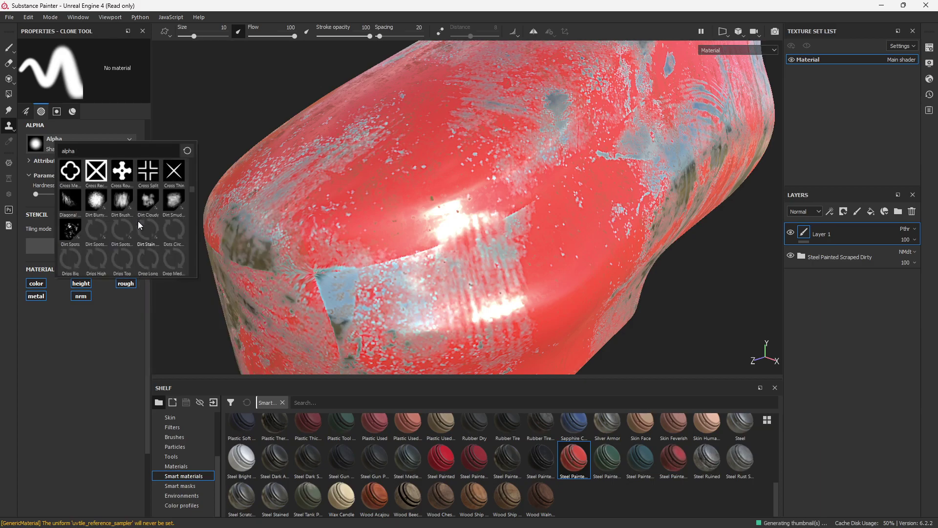
{"action": "scroll", "coordinate": [140, 233], "scroll_direction": "down", "scroll_amount": 5}
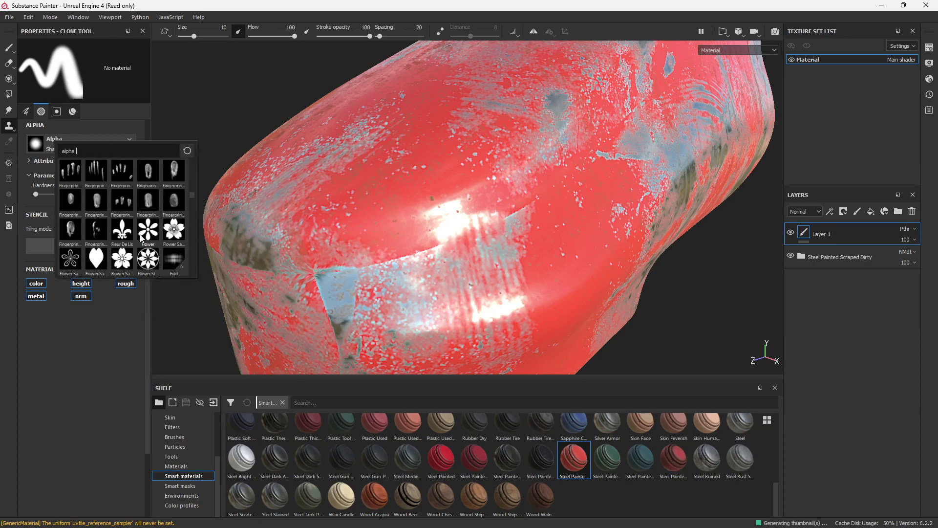
{"action": "scroll", "coordinate": [140, 236], "scroll_direction": "down", "scroll_amount": 5}
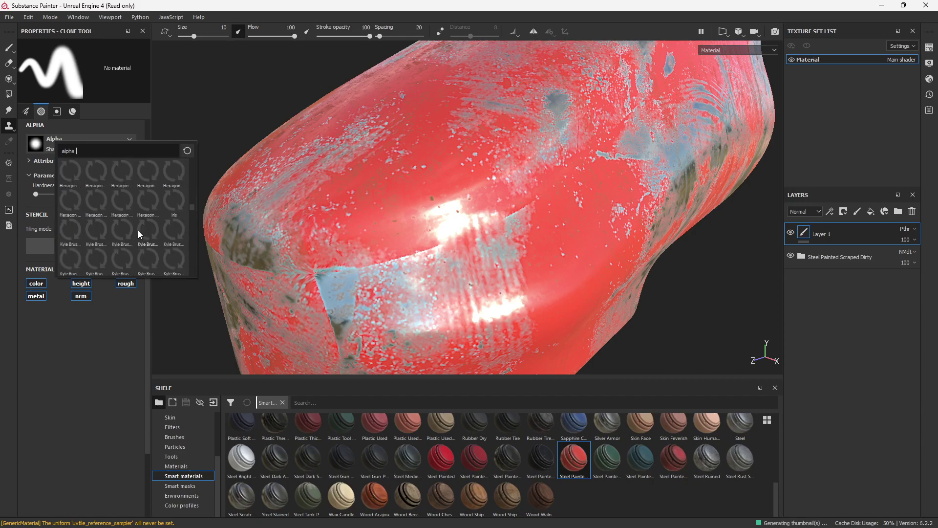
{"action": "left_click", "coordinate": [222, 451]}
{"action": "left_click_drag", "start_coordinate": [219, 459], "coordinate": [222, 423]}
{"action": "left_click", "coordinate": [184, 436]}
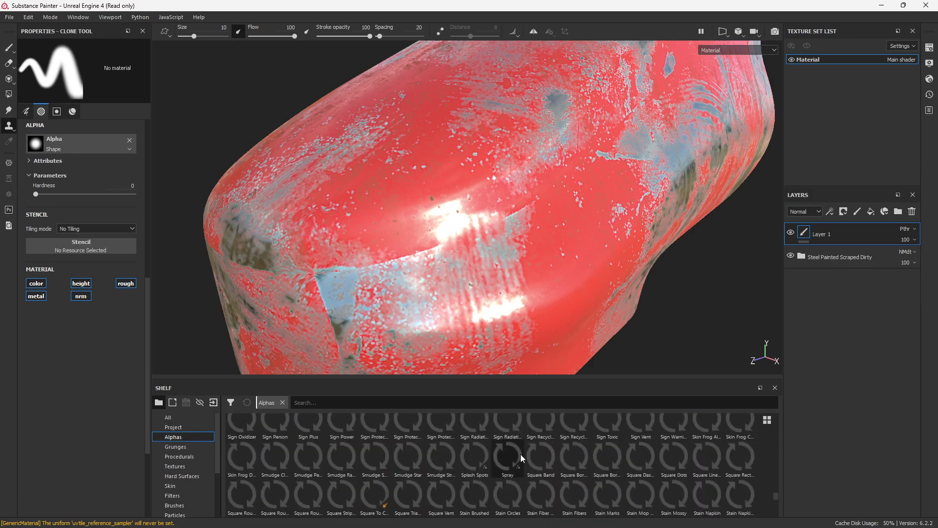
{"action": "scroll", "coordinate": [522, 458], "scroll_direction": "up", "scroll_amount": 5}
{"action": "scroll", "coordinate": [581, 477], "scroll_direction": "down", "scroll_amount": 2}
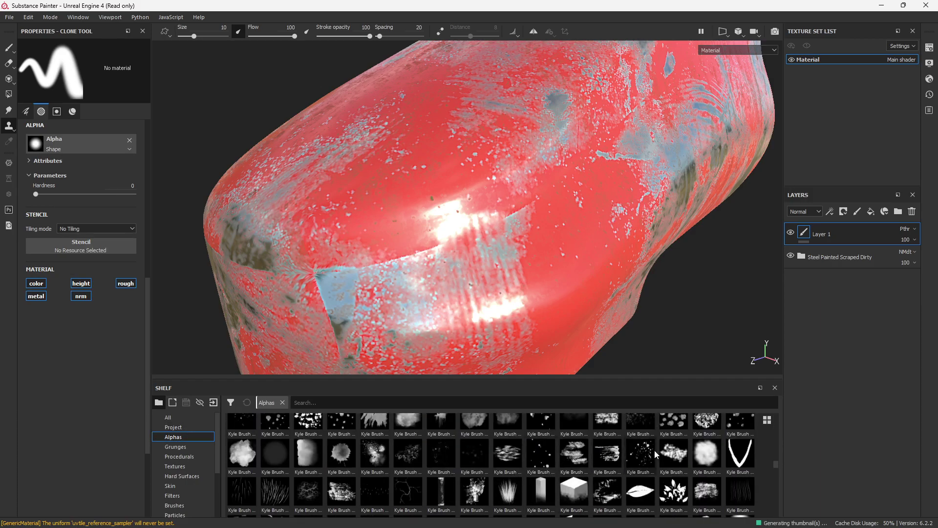
{"action": "left_click", "coordinate": [636, 429]}
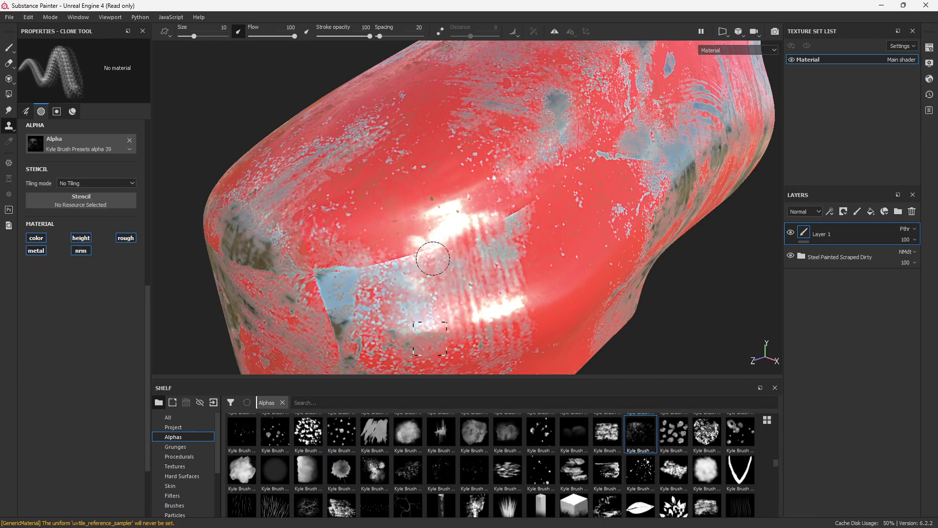
Set the clone brush size to 16.99, sample a new source, and clone scratched paint along the curved upper seam to the corner.
{"action": "right_click_drag", "start_coordinate": [419, 249], "coordinate": [435, 250], "text": "ctrl"}
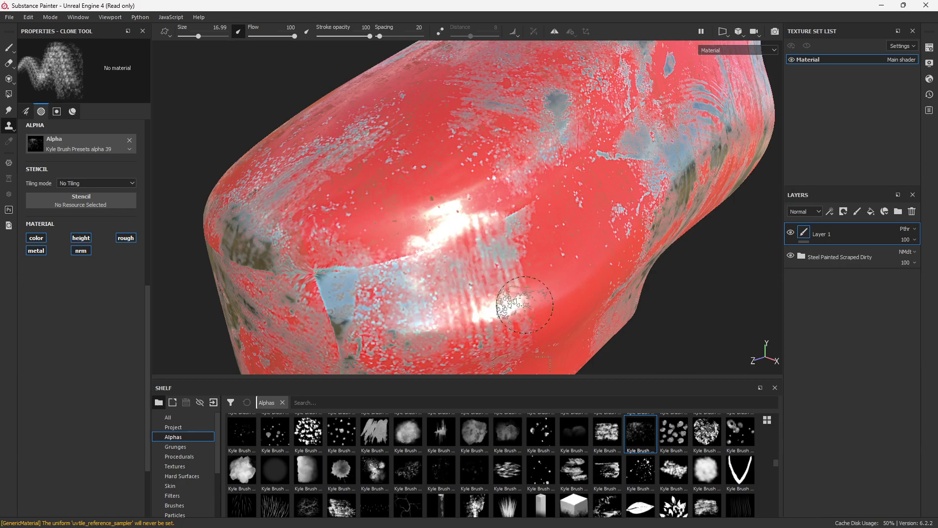
{"action": "key", "text": "v"}
{"action": "left_click", "coordinate": [509, 314]}
{"action": "mouse_move", "coordinate": [497, 230]}
{"action": "left_mouse_down"}
{"action": "mouse_move", "coordinate": [518, 216]}
{"action": "mouse_move", "coordinate": [497, 220]}
{"action": "left_mouse_up"}
{"action": "mouse_move", "coordinate": [390, 271]}
{"action": "left_mouse_down"}
{"action": "mouse_move", "coordinate": [436, 265]}
{"action": "mouse_move", "coordinate": [406, 262]}
{"action": "mouse_move", "coordinate": [387, 280]}
{"action": "mouse_move", "coordinate": [413, 272]}
{"action": "mouse_move", "coordinate": [410, 234]}
{"action": "mouse_move", "coordinate": [334, 271]}
{"action": "mouse_move", "coordinate": [331, 285]}
{"action": "left_mouse_up"}
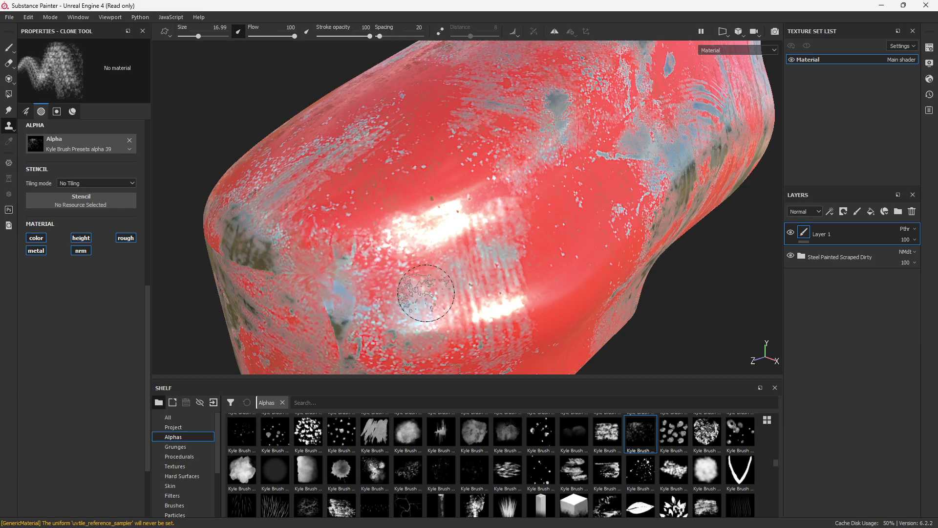
Sample new sources on the model's front and clone scratched paint over the seams around the corner beside the blue patch.
{"action": "mouse_move", "coordinate": [425, 296]}
{"action": "left_mouse_down", "text": "alt"}
{"action": "mouse_move", "coordinate": [414, 307]}
{"action": "mouse_move", "coordinate": [442, 241]}
{"action": "left_mouse_up", "text": "alt"}
{"action": "key", "text": "v"}
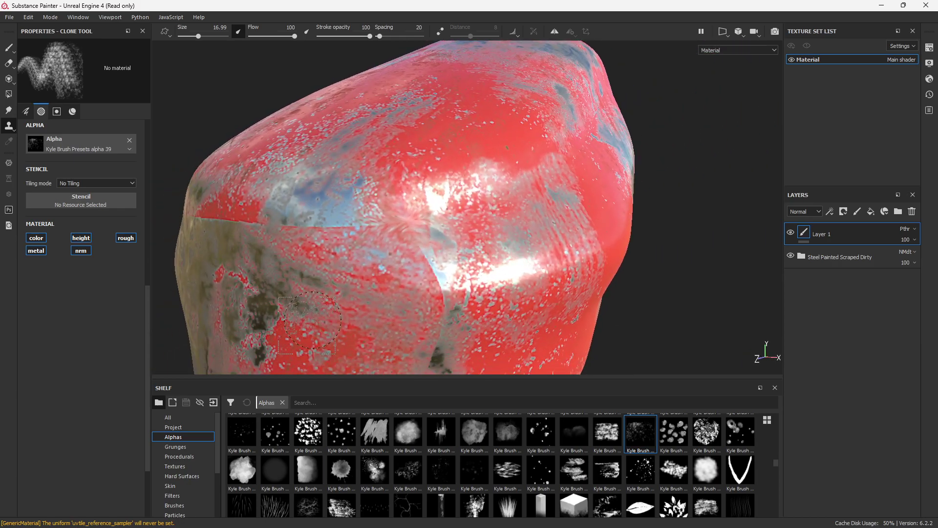
{"action": "mouse_move", "coordinate": [390, 220]}
{"action": "left_mouse_down"}
{"action": "mouse_move", "coordinate": [366, 222]}
{"action": "mouse_move", "coordinate": [420, 208]}
{"action": "mouse_move", "coordinate": [393, 234]}
{"action": "left_mouse_up"}
{"action": "middle_click_drag", "start_coordinate": [348, 301], "coordinate": [401, 269], "text": "alt"}
{"action": "left_click_drag", "start_coordinate": [400, 269], "coordinate": [442, 269], "text": "alt"}
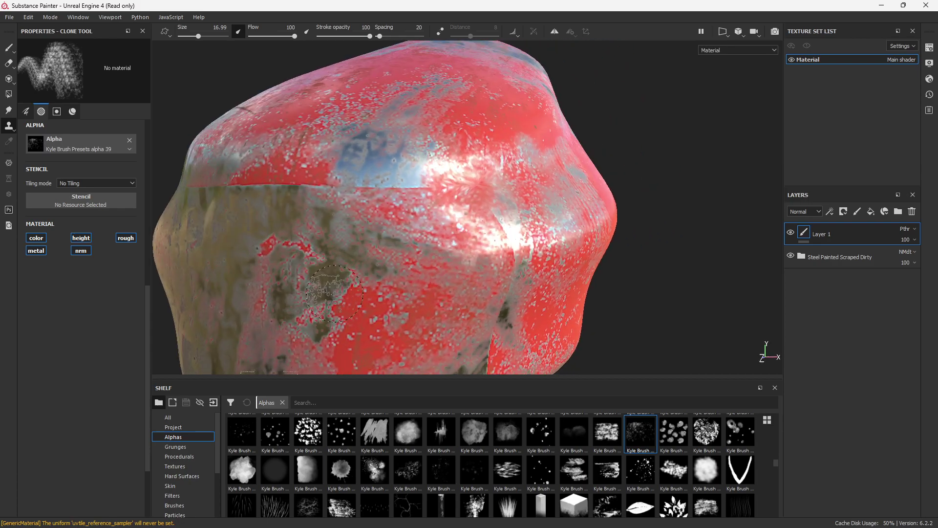
{"action": "key", "text": "v"}
{"action": "left_click_drag", "start_coordinate": [417, 194], "coordinate": [511, 181]}
Enlarge the clone brush to 26.86, sample the dirty paint on the front face, and clone it over the horizontal seam below the blue patch.
{"action": "right_click_drag", "start_coordinate": [470, 195], "coordinate": [494, 196], "text": "ctrl"}
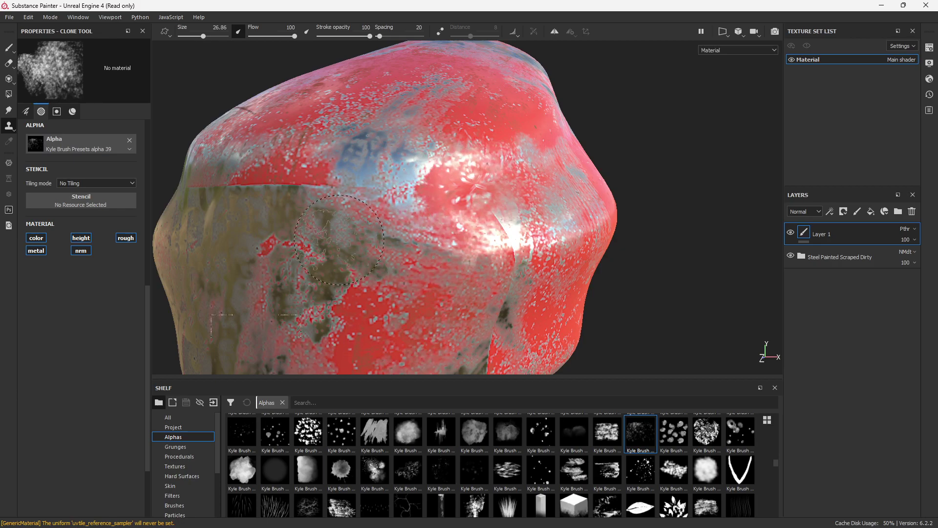
{"action": "left_click_drag", "start_coordinate": [476, 191], "coordinate": [456, 245], "text": "alt"}
{"action": "middle_click_drag", "start_coordinate": [456, 245], "coordinate": [503, 205], "text": "alt"}
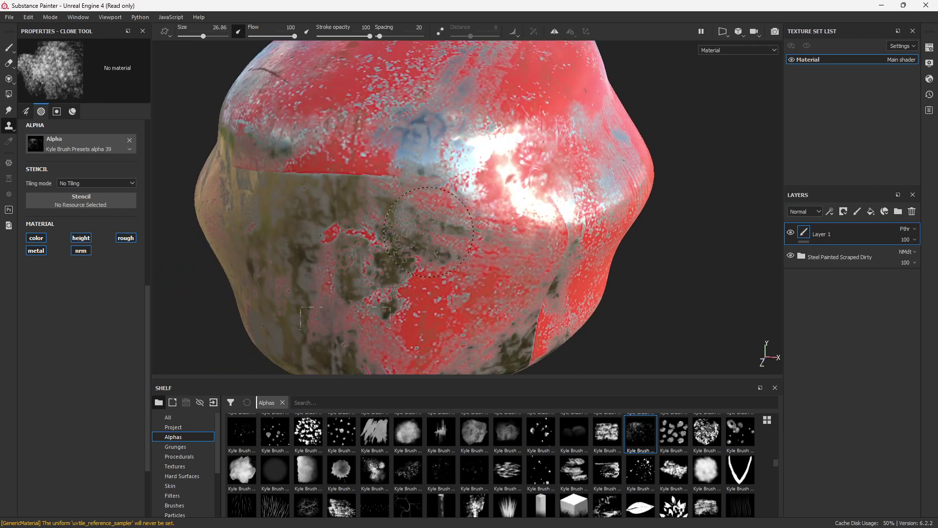
{"action": "key", "text": "v"}
{"action": "left_click", "coordinate": [379, 291]}
{"action": "scroll", "coordinate": [454, 190], "scroll_direction": "up", "scroll_amount": 2}
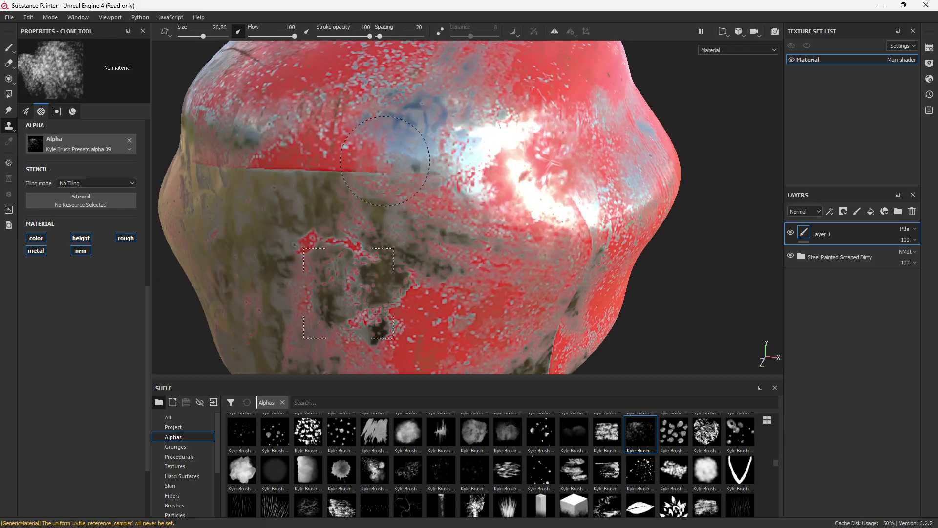
{"action": "mouse_move", "coordinate": [414, 184]}
{"action": "left_mouse_down"}
{"action": "mouse_move", "coordinate": [423, 170]}
{"action": "mouse_move", "coordinate": [352, 184]}
{"action": "left_mouse_up"}
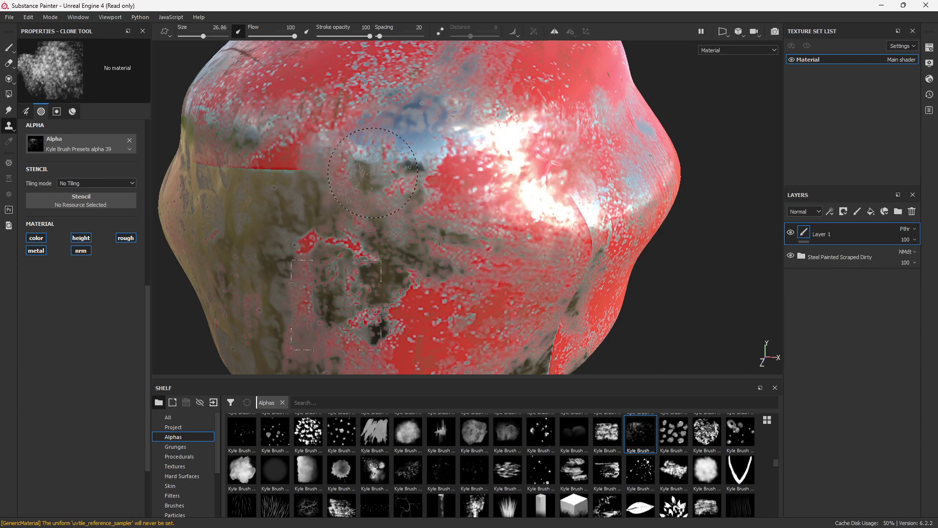
Erase part of the cloned paint around the blue patch on the front, using the Eraser with Kyle Brush Presets alpha 28.
{"action": "left_click", "coordinate": [9, 63]}
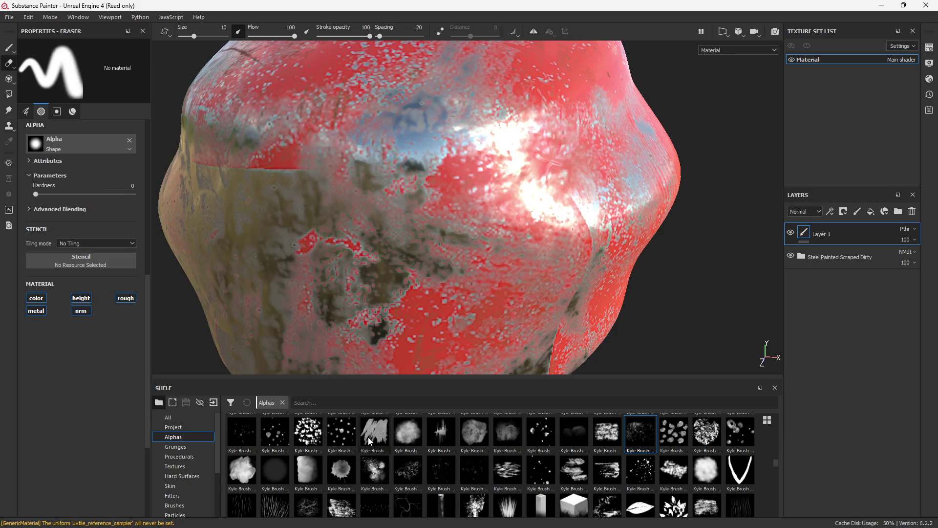
{"action": "left_click", "coordinate": [253, 443]}
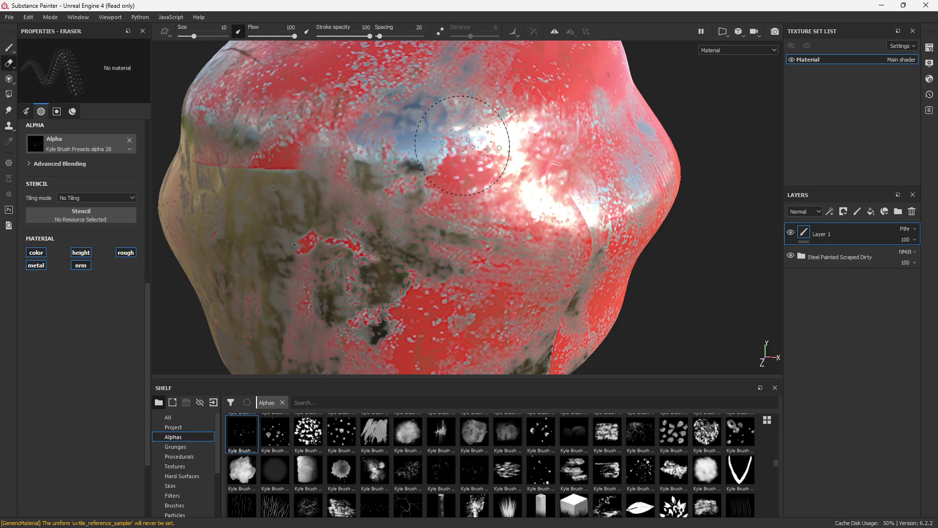
{"action": "mouse_move", "coordinate": [462, 144]}
{"action": "left_mouse_down"}
{"action": "mouse_move", "coordinate": [435, 166]}
{"action": "mouse_move", "coordinate": [335, 179]}
{"action": "left_mouse_up"}
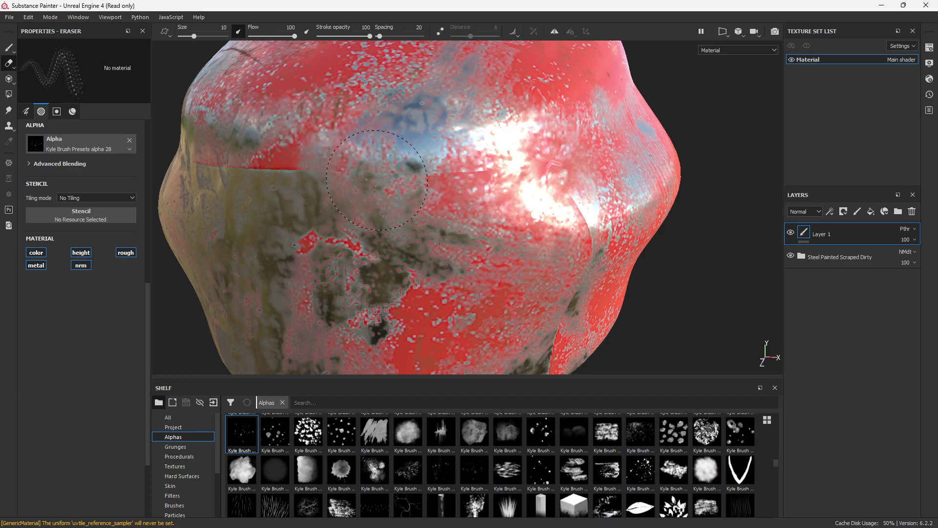
Return to the Clone tool, sample the dirty paint on the front face, and clone it over the remaining horizontal seam beside the corner.
{"action": "left_click", "coordinate": [9, 126]}
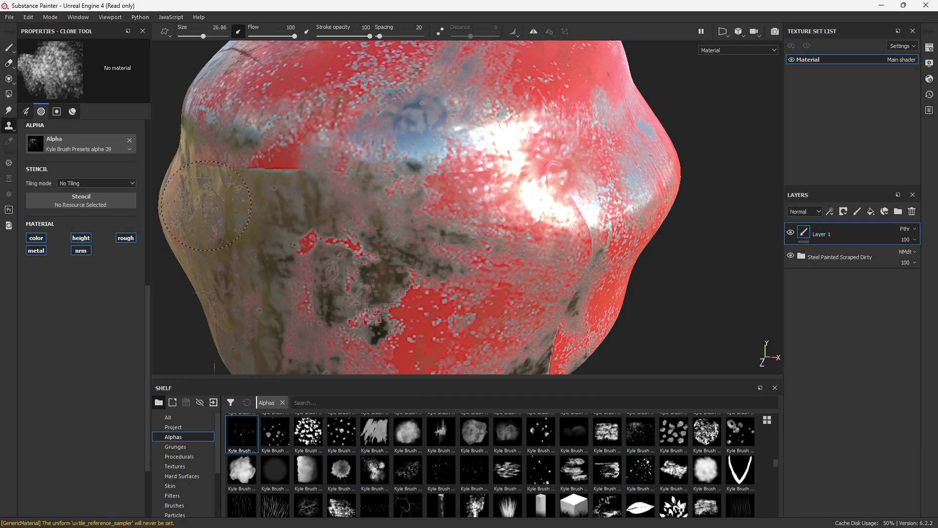
{"action": "key", "text": "v"}
{"action": "left_click", "coordinate": [360, 284]}
{"action": "mouse_move", "coordinate": [263, 169]}
{"action": "left_mouse_down"}
{"action": "mouse_move", "coordinate": [274, 163]}
{"action": "mouse_move", "coordinate": [255, 172]}
{"action": "left_mouse_up"}
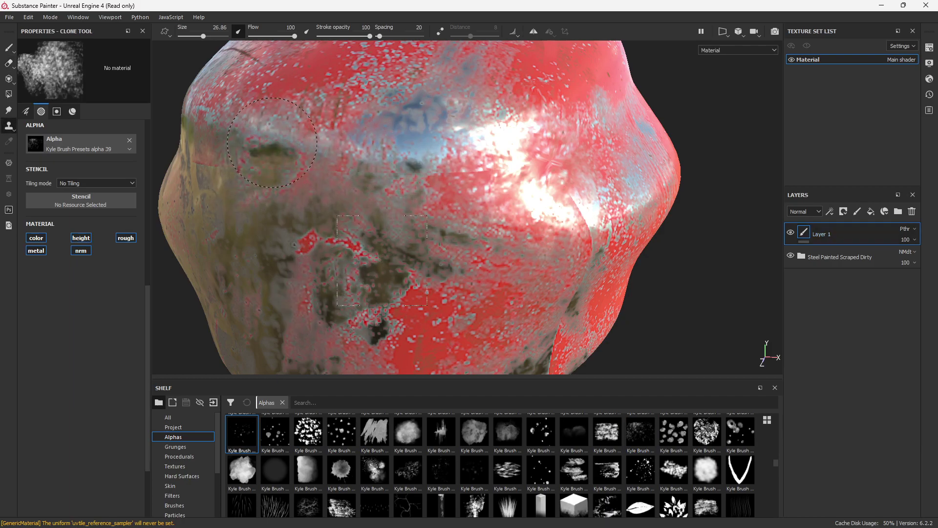
Sample a new source on the dirty paint and clone it over the seams around the front corner onto the adjoining side.
{"action": "middle_click_drag", "start_coordinate": [272, 155], "coordinate": [350, 124], "text": "alt"}
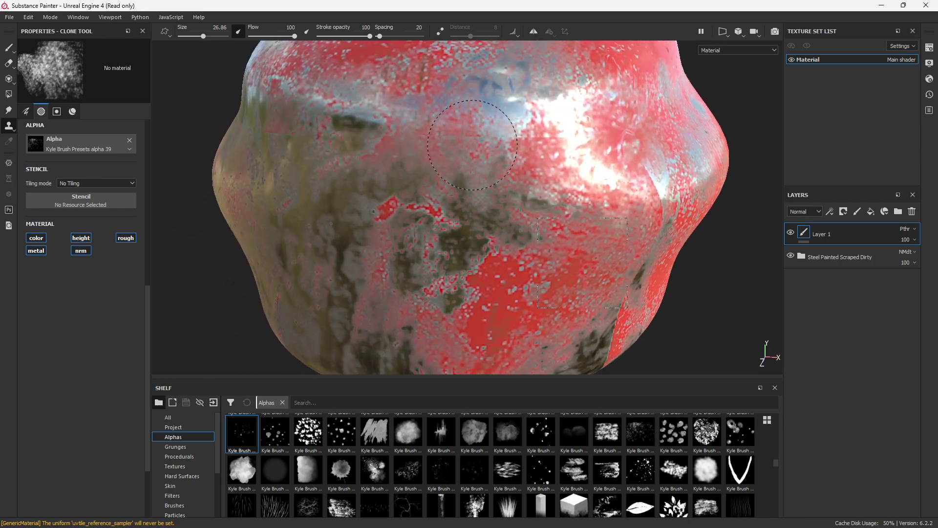
{"action": "left_click_drag", "start_coordinate": [432, 153], "coordinate": [508, 161], "text": "alt"}
{"action": "middle_click_drag", "start_coordinate": [411, 196], "coordinate": [501, 164], "text": "alt"}
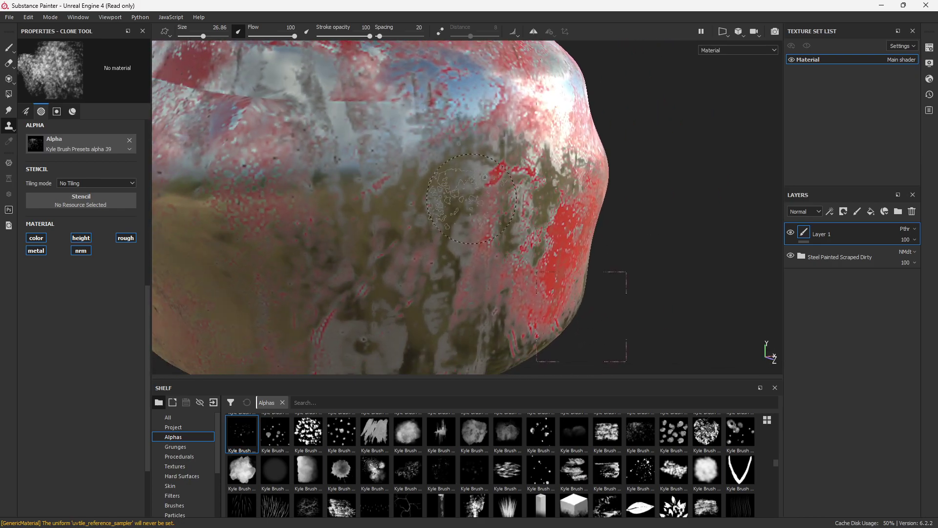
{"action": "key", "text": "v"}
{"action": "left_click", "coordinate": [393, 250]}
{"action": "mouse_move", "coordinate": [393, 245]}
{"action": "left_mouse_down", "text": "alt"}
{"action": "mouse_move", "coordinate": [402, 219]}
{"action": "mouse_move", "coordinate": [443, 208]}
{"action": "left_mouse_up", "text": "alt"}
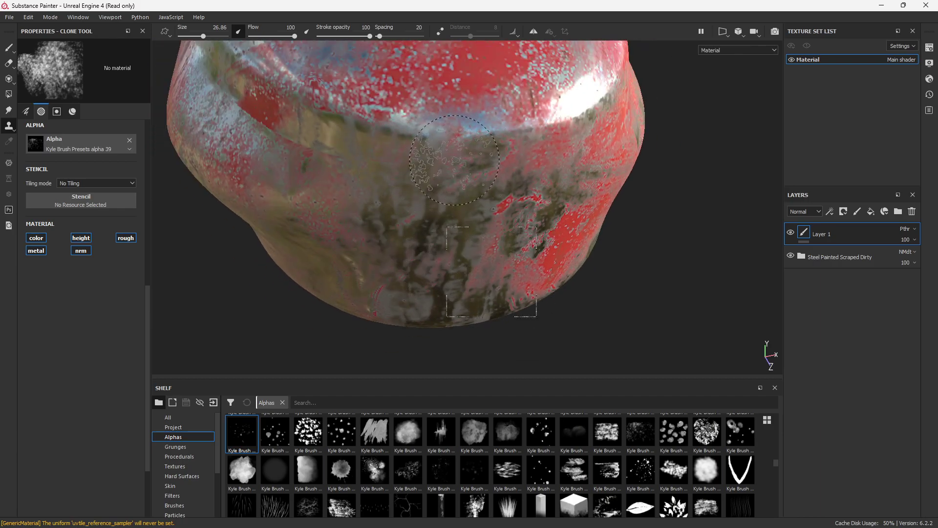
{"action": "mouse_move", "coordinate": [456, 166]}
{"action": "left_mouse_down", "text": "alt"}
{"action": "mouse_move", "coordinate": [512, 156]}
{"action": "mouse_move", "coordinate": [448, 180]}
{"action": "mouse_move", "coordinate": [425, 234]}
{"action": "left_mouse_up", "text": "alt"}
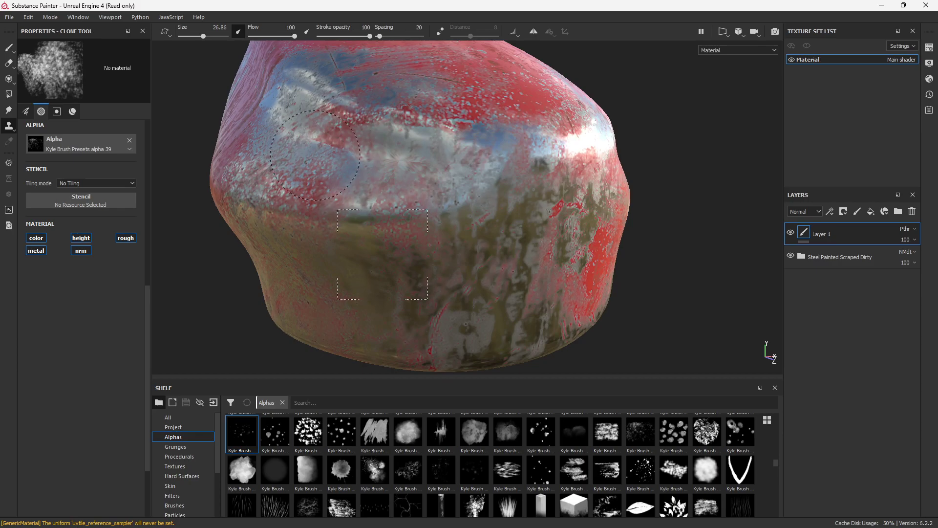
Clone worn red paint over the seam on the model's side, next to the blue and grey scraped area.
{"action": "mouse_move", "coordinate": [329, 170]}
{"action": "left_mouse_down", "text": "alt"}
{"action": "mouse_move", "coordinate": [460, 198]}
{"action": "mouse_move", "coordinate": [453, 305]}
{"action": "left_mouse_up", "text": "alt"}
{"action": "middle_click_drag", "start_coordinate": [418, 163], "coordinate": [511, 207], "text": "alt"}
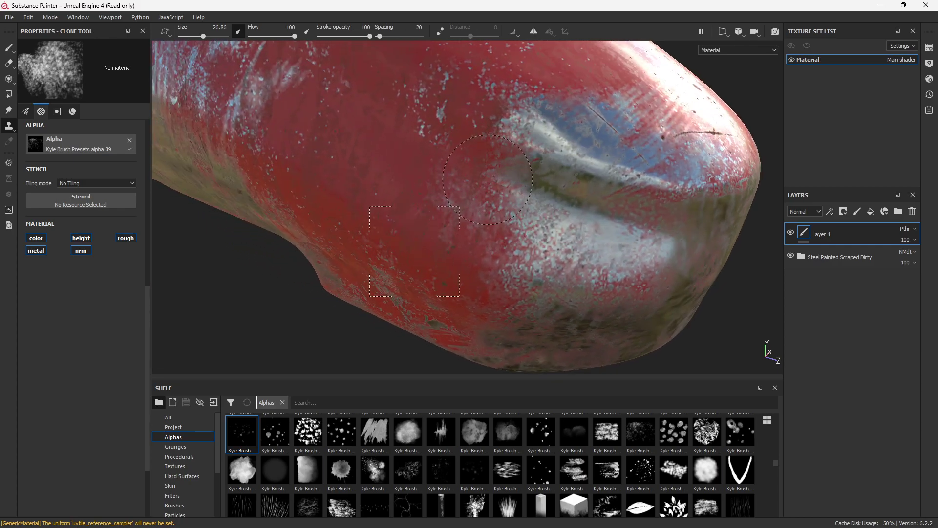
{"action": "mouse_move", "coordinate": [415, 154]}
{"action": "left_mouse_down"}
{"action": "mouse_move", "coordinate": [403, 138]}
{"action": "mouse_move", "coordinate": [346, 113]}
{"action": "mouse_move", "coordinate": [388, 138]}
{"action": "left_mouse_up"}
{"action": "left_click_drag", "start_coordinate": [314, 148], "coordinate": [338, 136]}
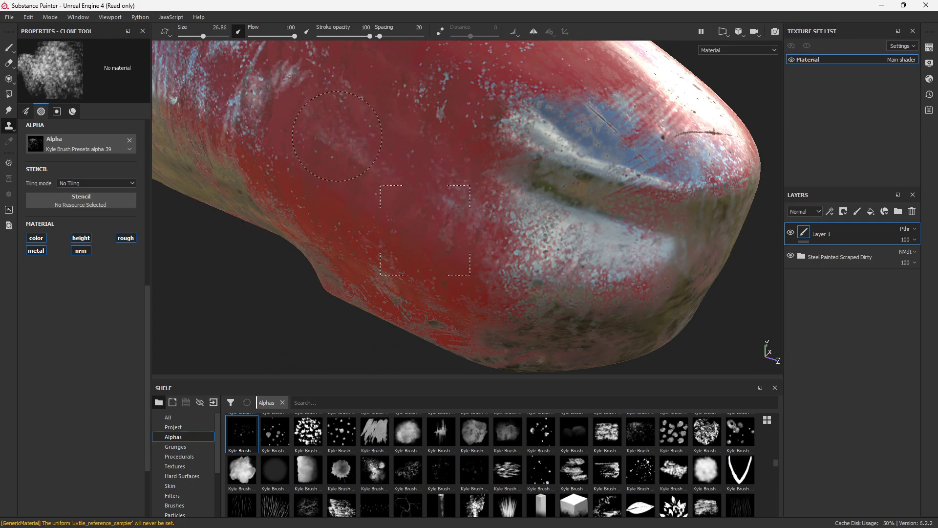
Clone scratched red paint over the dark scratch line on the upper surface near the corner.
{"action": "left_click_drag", "start_coordinate": [471, 216], "coordinate": [454, 234], "text": "alt"}
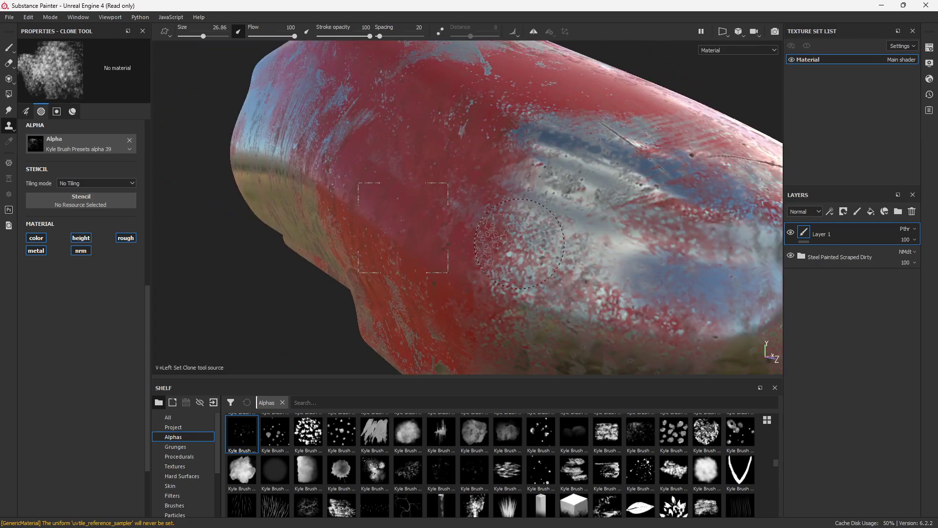
{"action": "mouse_move", "coordinate": [523, 245]}
{"action": "left_mouse_down", "text": "alt"}
{"action": "mouse_move", "coordinate": [544, 225]}
{"action": "mouse_move", "coordinate": [473, 208]}
{"action": "mouse_move", "coordinate": [496, 179]}
{"action": "left_mouse_up", "text": "alt"}
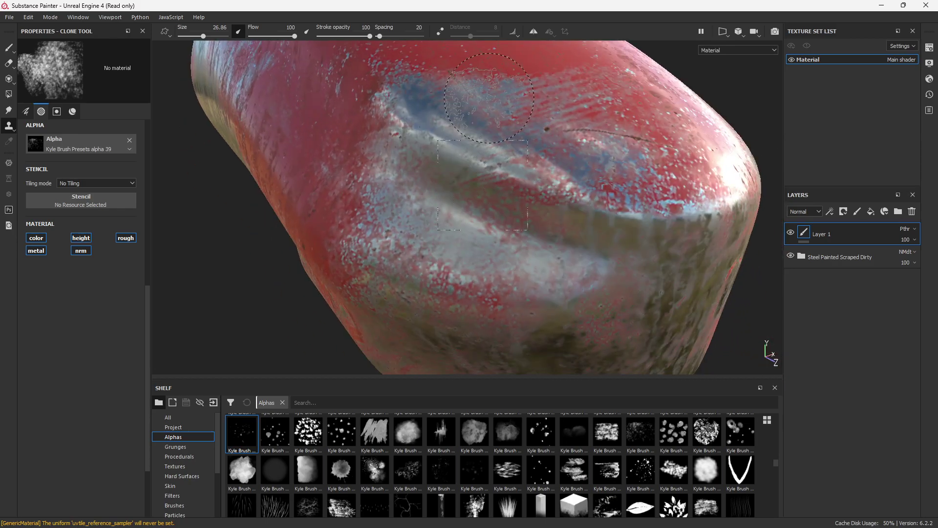
{"action": "left_click_drag", "start_coordinate": [455, 101], "coordinate": [425, 289], "text": "alt"}
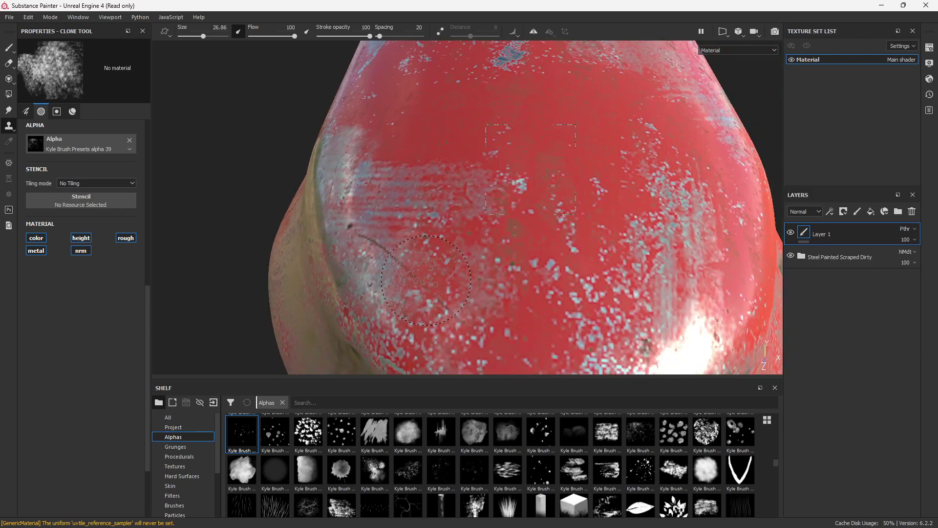
{"action": "mouse_move", "coordinate": [389, 248]}
{"action": "left_mouse_down"}
{"action": "mouse_move", "coordinate": [363, 274]}
{"action": "mouse_move", "coordinate": [399, 263]}
{"action": "mouse_move", "coordinate": [369, 231]}
{"action": "left_mouse_up"}
{"action": "mouse_move", "coordinate": [374, 296]}
{"action": "left_mouse_down", "text": "alt"}
{"action": "mouse_move", "coordinate": [456, 261]}
{"action": "mouse_move", "coordinate": [463, 312]}
{"action": "left_mouse_up", "text": "alt"}
{"action": "middle_click_drag", "start_coordinate": [448, 292], "coordinate": [466, 241], "text": "alt"}
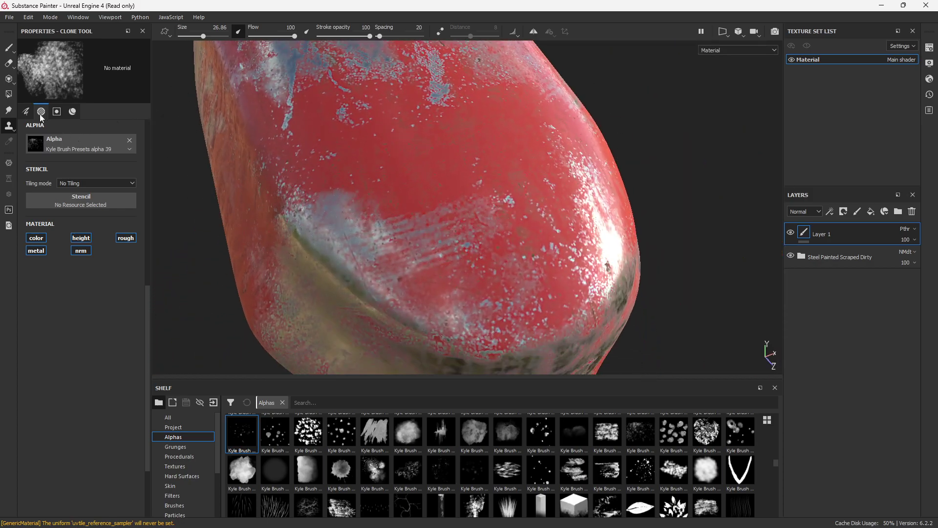
{"action": "left_click", "coordinate": [9, 63]}
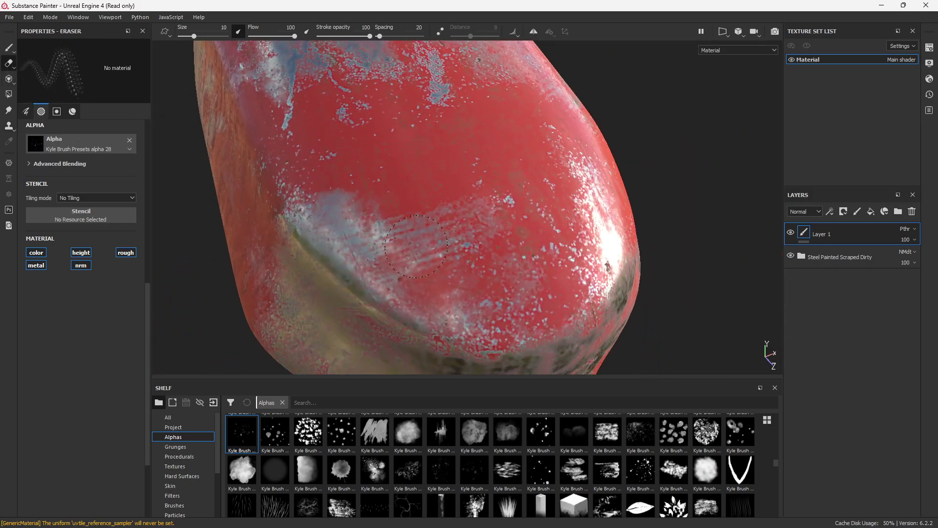
{"action": "left_click", "coordinate": [9, 94]}
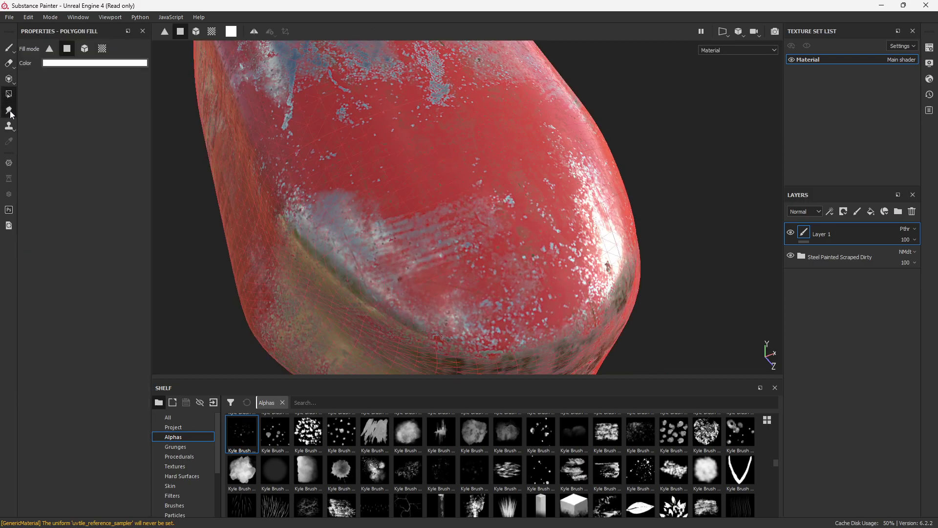
{"action": "left_click", "coordinate": [9, 110]}
Return to the Clone tool and clone plain red paint over the streaked scratches on the upper surface.
{"action": "left_click", "coordinate": [9, 126]}
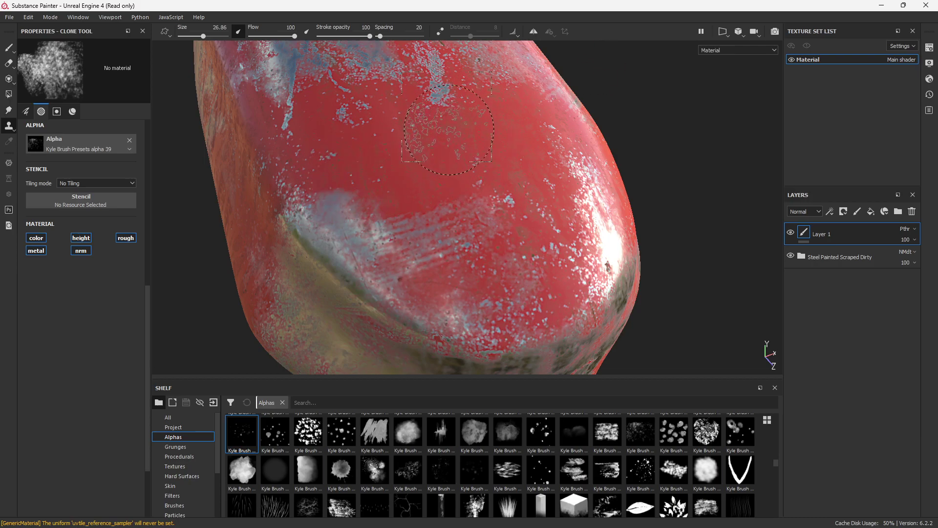
{"action": "left_click_drag", "start_coordinate": [456, 233], "coordinate": [440, 248]}
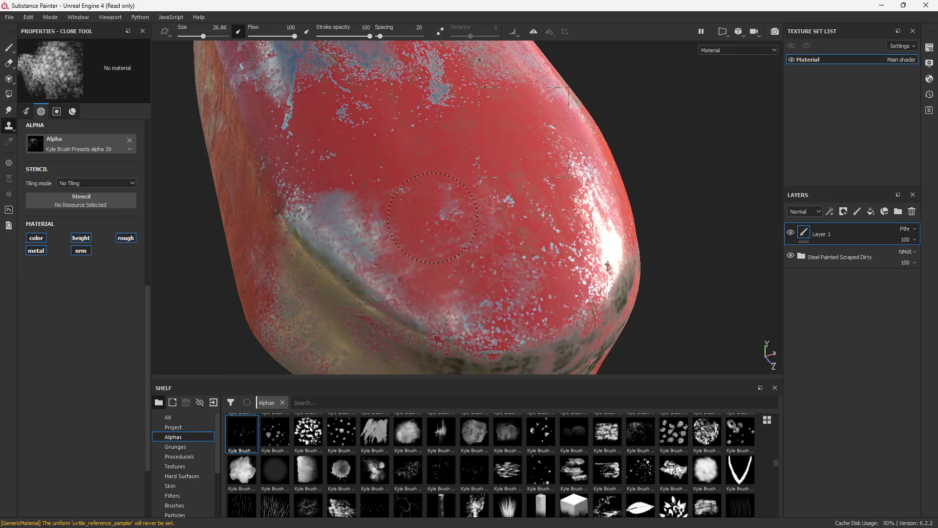
Try a clone flow of 33, restore it to 100, and clone scratched paint along the vertical seam on the adjacent corner.
{"action": "mouse_move", "coordinate": [542, 259]}
{"action": "left_mouse_down", "text": "alt"}
{"action": "mouse_move", "coordinate": [370, 235]}
{"action": "mouse_move", "coordinate": [406, 175]}
{"action": "mouse_move", "coordinate": [390, 114]}
{"action": "left_mouse_up", "text": "alt"}
{"action": "mouse_move", "coordinate": [407, 198]}
{"action": "left_mouse_down", "text": "alt"}
{"action": "mouse_move", "coordinate": [375, 213]}
{"action": "mouse_move", "coordinate": [394, 210]}
{"action": "left_mouse_up", "text": "alt"}
{"action": "middle_click_drag", "start_coordinate": [430, 191], "coordinate": [541, 264], "text": "alt"}
{"action": "middle_click_drag", "start_coordinate": [444, 226], "coordinate": [401, 153], "text": "alt"}
{"action": "scroll", "coordinate": [461, 244], "scroll_direction": "up", "scroll_amount": 2}
{"action": "right_click_drag", "start_coordinate": [503, 281], "coordinate": [515, 334], "text": "alt"}
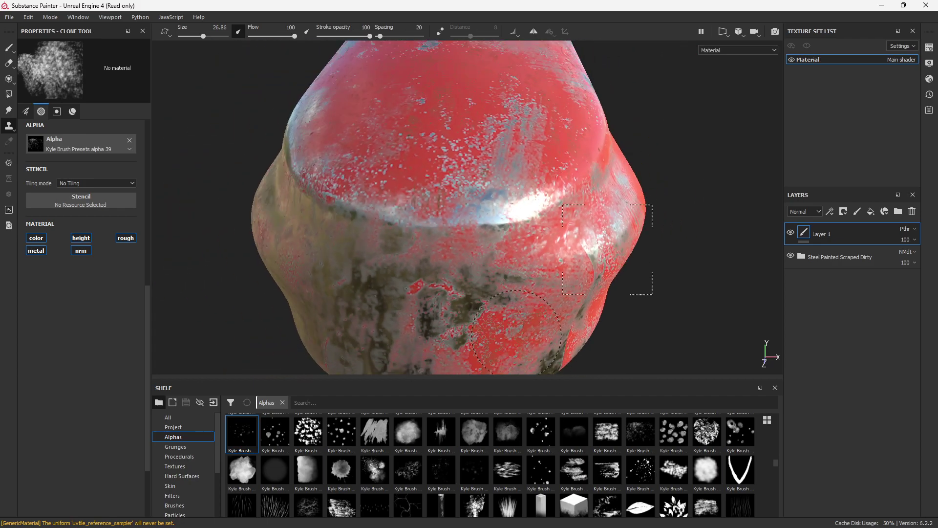
{"action": "mouse_move", "coordinate": [515, 334]}
{"action": "left_mouse_down", "text": "alt"}
{"action": "mouse_move", "coordinate": [518, 173]}
{"action": "mouse_move", "coordinate": [482, 253]}
{"action": "left_mouse_up", "text": "alt"}
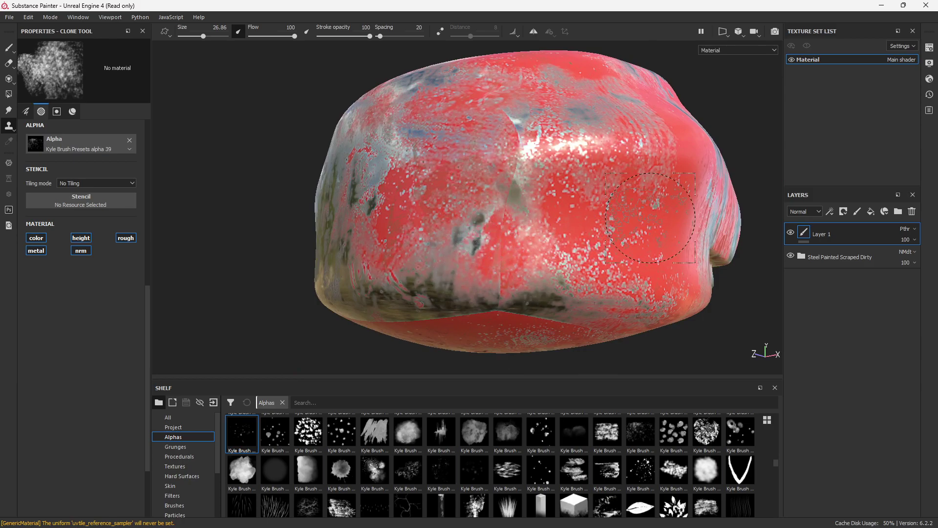
{"action": "left_click", "coordinate": [265, 36]}
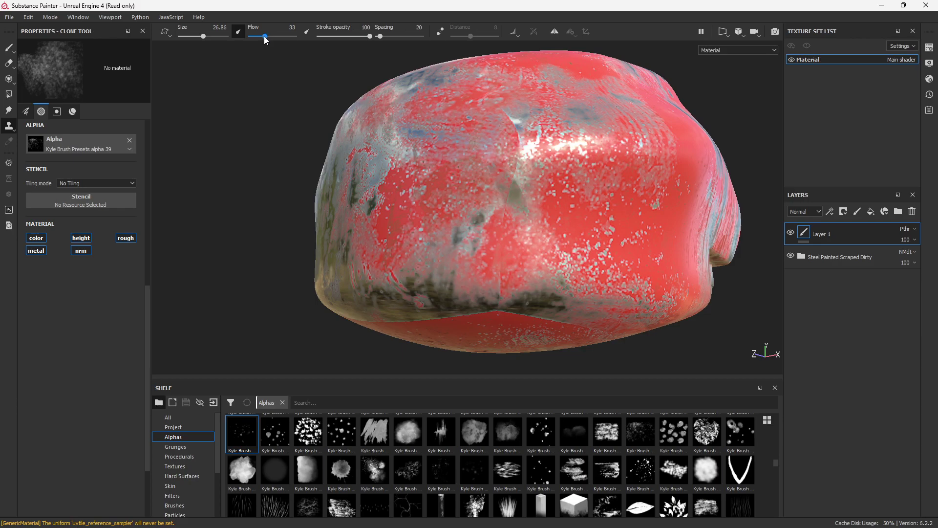
{"action": "left_click_drag", "start_coordinate": [266, 38], "coordinate": [296, 37]}
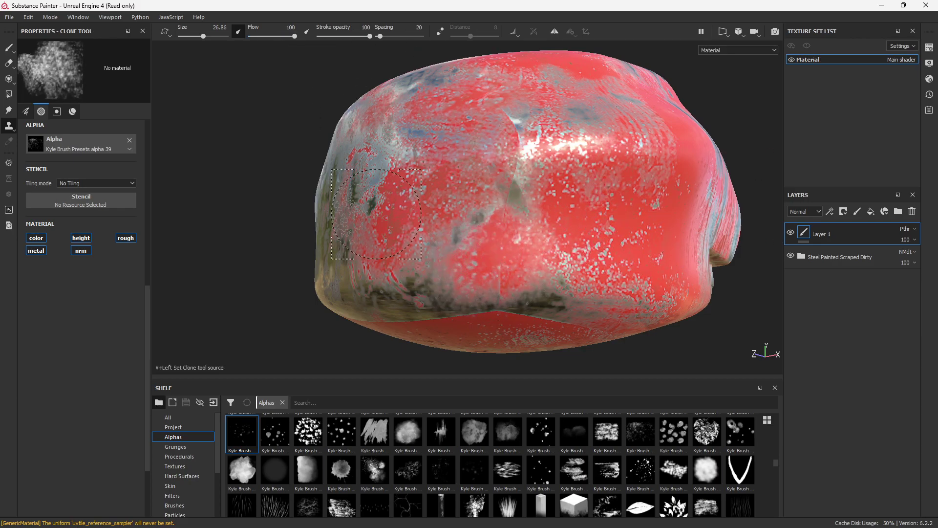
{"action": "mouse_move", "coordinate": [494, 288]}
{"action": "left_mouse_down"}
{"action": "mouse_move", "coordinate": [476, 292]}
{"action": "mouse_move", "coordinate": [503, 293]}
{"action": "mouse_move", "coordinate": [488, 300]}
{"action": "mouse_move", "coordinate": [510, 230]}
{"action": "mouse_move", "coordinate": [495, 97]}
{"action": "left_mouse_up"}
Enlarge the clone brush to 38.98 and clone the underside's sampled red paint over the seam along its front edge.
{"action": "key", "text": "v"}
{"action": "left_click", "coordinate": [492, 237]}
{"action": "mouse_move", "coordinate": [442, 217]}
{"action": "left_mouse_down", "text": "alt"}
{"action": "mouse_move", "coordinate": [421, 201]}
{"action": "mouse_move", "coordinate": [487, 142]}
{"action": "left_mouse_up", "text": "alt"}
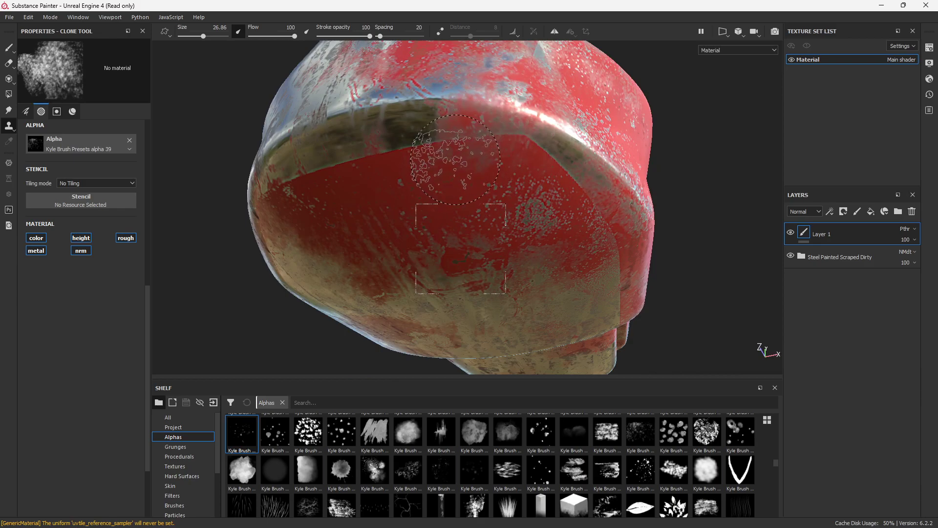
{"action": "right_click_drag", "start_coordinate": [456, 159], "coordinate": [476, 160], "text": "ctrl"}
{"action": "left_click", "coordinate": [474, 131]}
{"action": "left_click", "coordinate": [474, 131]}
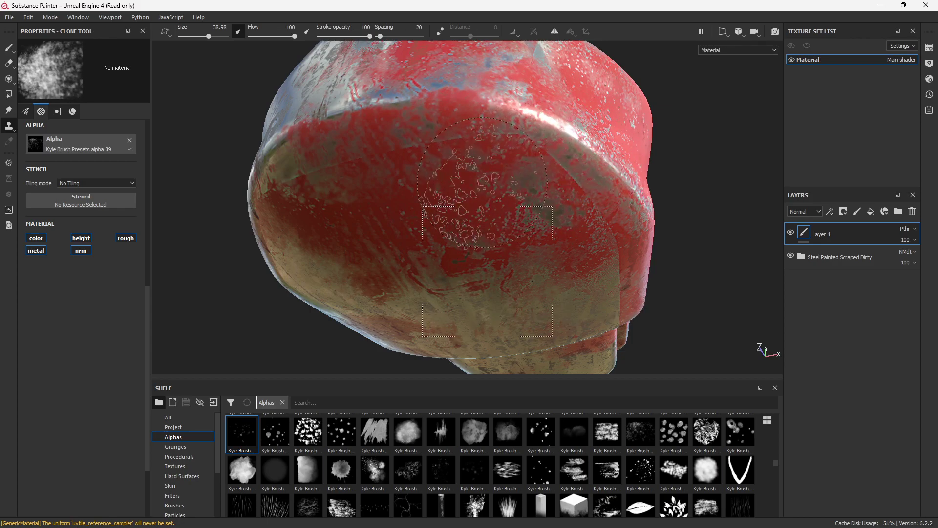
Clone newly sampled paint over the rest of the underside's edge seam, reducing the brush size to 16.83 for the finer spots.
{"action": "key", "text": "v"}
{"action": "mouse_move", "coordinate": [561, 145]}
{"action": "left_mouse_down"}
{"action": "mouse_move", "coordinate": [591, 171]}
{"action": "mouse_move", "coordinate": [491, 181]}
{"action": "left_mouse_up"}
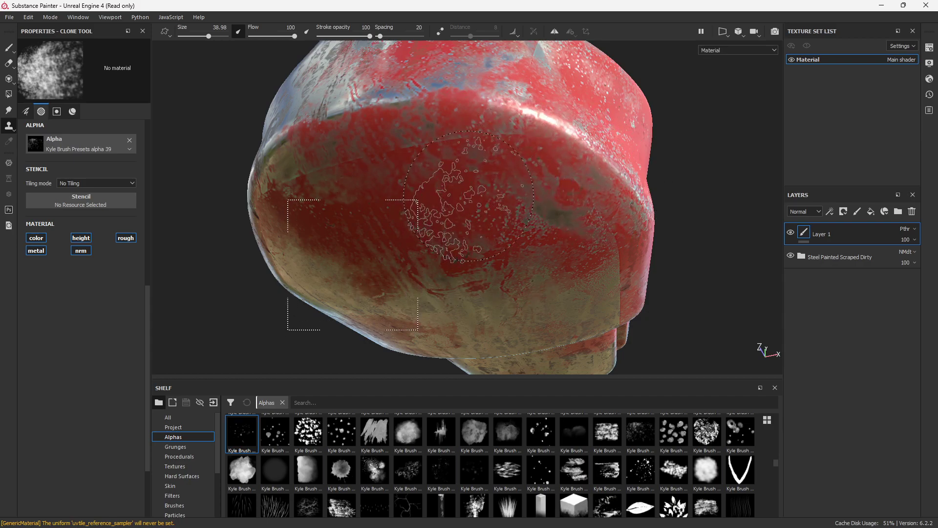
{"action": "right_click_drag", "start_coordinate": [472, 182], "coordinate": [423, 181], "text": "ctrl"}
{"action": "key", "text": "v"}
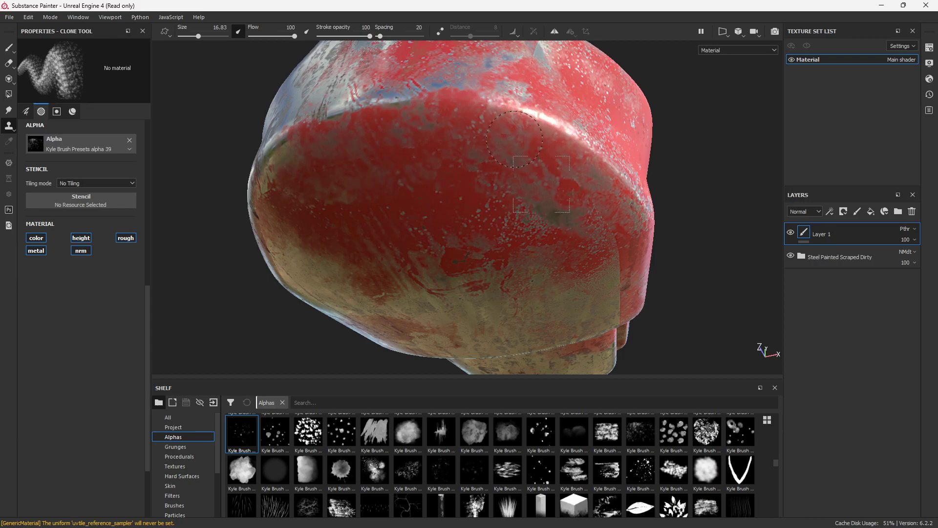
Examine the model's side and front from several angles for any remaining visible seams.
{"action": "mouse_move", "coordinate": [438, 205]}
{"action": "left_mouse_down", "text": "alt"}
{"action": "mouse_move", "coordinate": [504, 259]}
{"action": "mouse_move", "coordinate": [473, 268]}
{"action": "mouse_move", "coordinate": [569, 108]}
{"action": "mouse_move", "coordinate": [471, 281]}
{"action": "left_mouse_up", "text": "alt"}
{"action": "middle_click_drag", "start_coordinate": [471, 281], "coordinate": [537, 298], "text": "alt"}
{"action": "mouse_move", "coordinate": [537, 298]}
{"action": "left_mouse_down", "text": "alt"}
{"action": "mouse_move", "coordinate": [425, 179]}
{"action": "mouse_move", "coordinate": [615, 288]}
{"action": "mouse_move", "coordinate": [537, 274]}
{"action": "left_mouse_up", "text": "alt"}
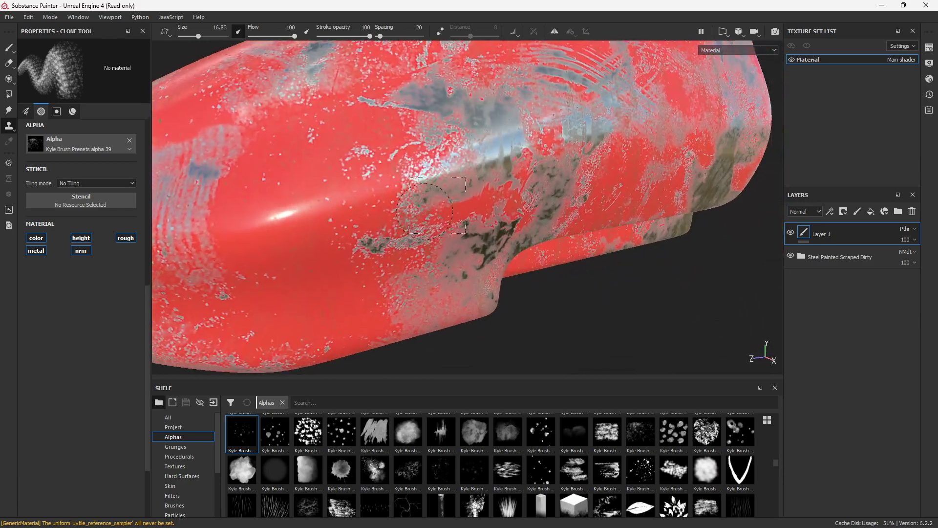
{"action": "right_click_drag", "start_coordinate": [538, 274], "coordinate": [439, 234], "text": "alt"}
{"action": "middle_click_drag", "start_coordinate": [440, 235], "coordinate": [398, 255], "text": "alt"}
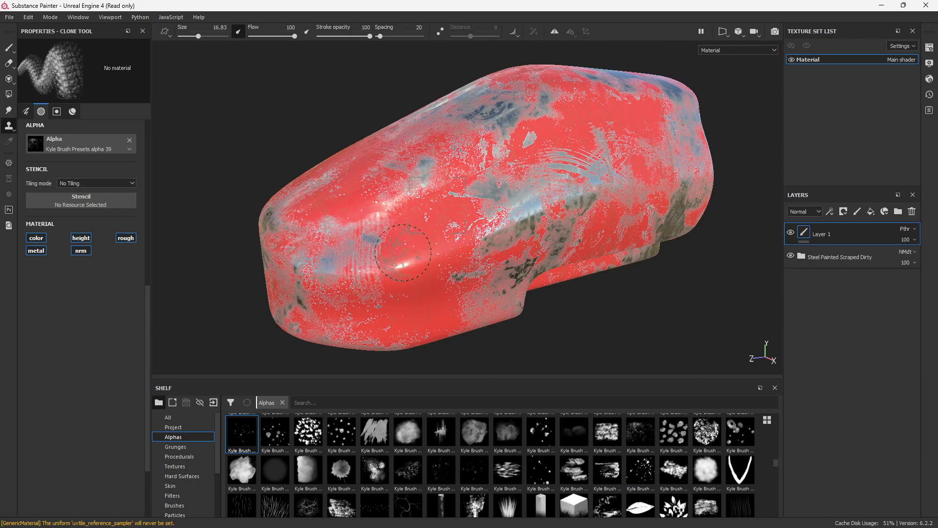
{"action": "left_click_drag", "start_coordinate": [398, 256], "coordinate": [399, 277], "text": "alt"}
{"action": "middle_click_drag", "start_coordinate": [399, 276], "coordinate": [506, 232], "text": "alt"}
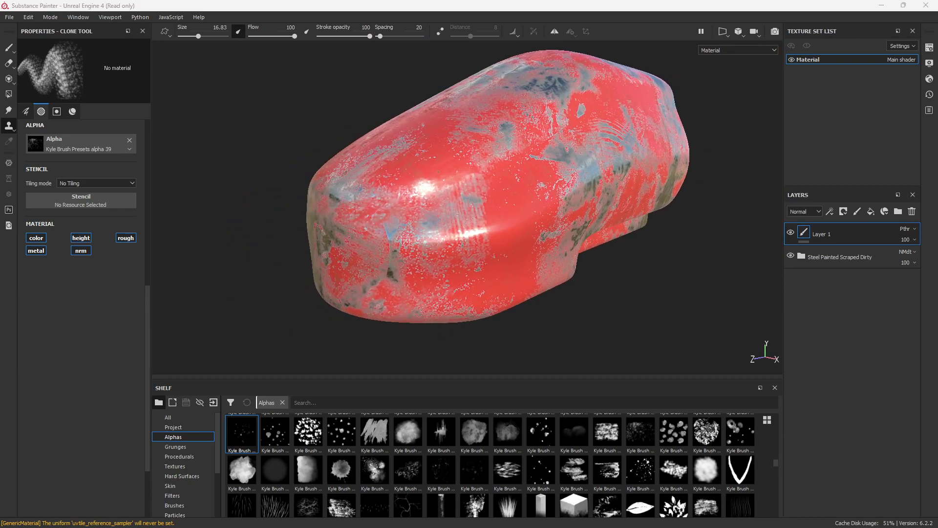